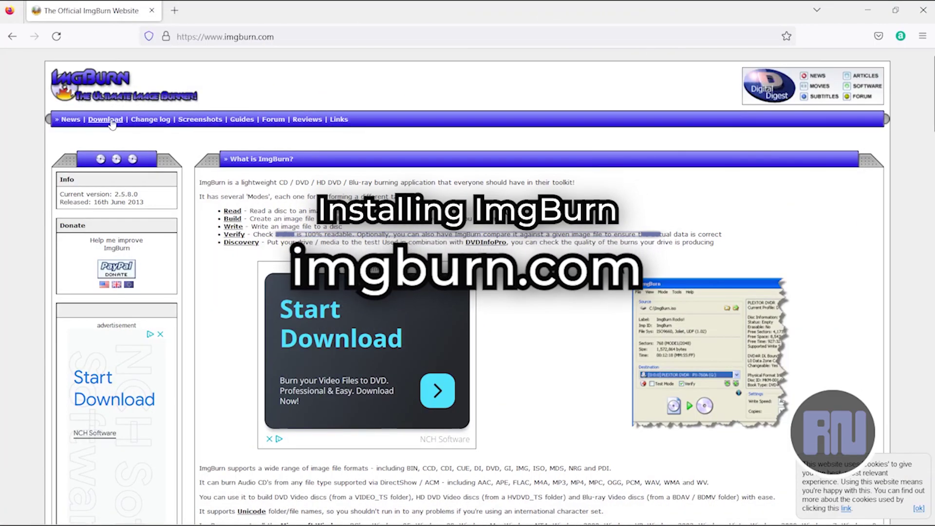
# Go to the ImgBurn download page via the mirror link and dismiss the ad overlay
pyautogui.click(106, 119)
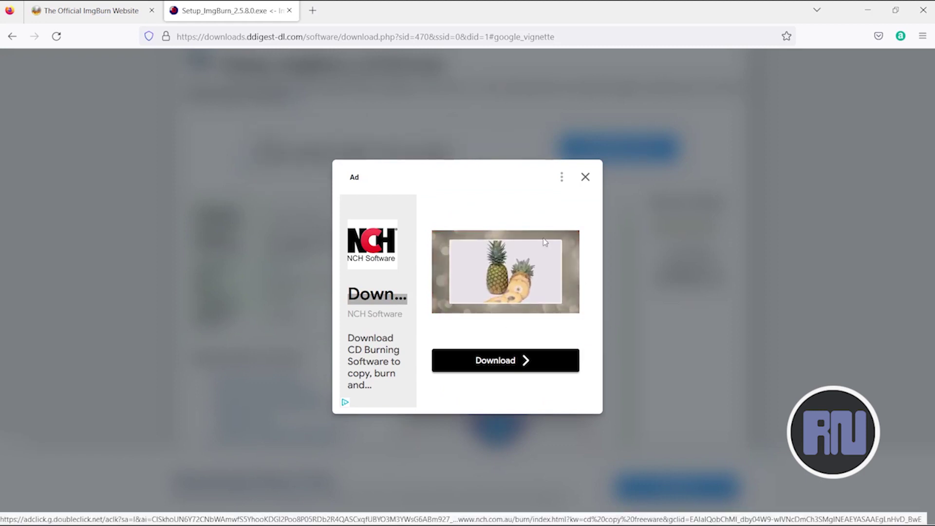
pyautogui.click(586, 177)
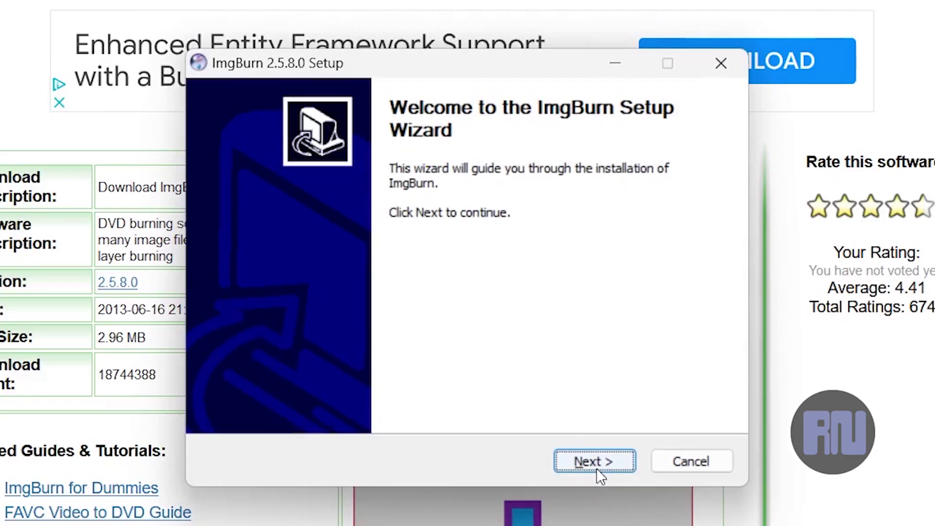
# Install ImgBurn 2.5.8.0 with the default components, folder and Start Menu, answering the update prompt
pyautogui.click(536, 365)
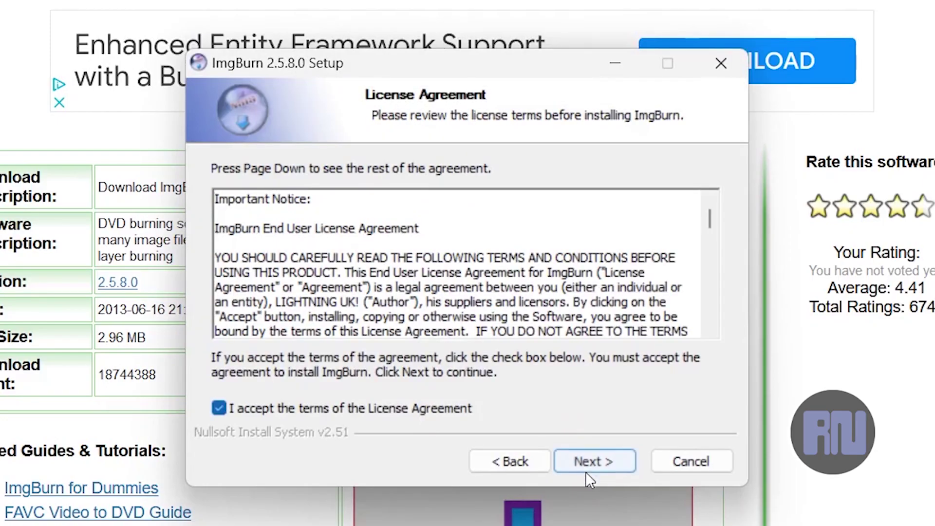
pyautogui.click(590, 460)
pyautogui.click(590, 459)
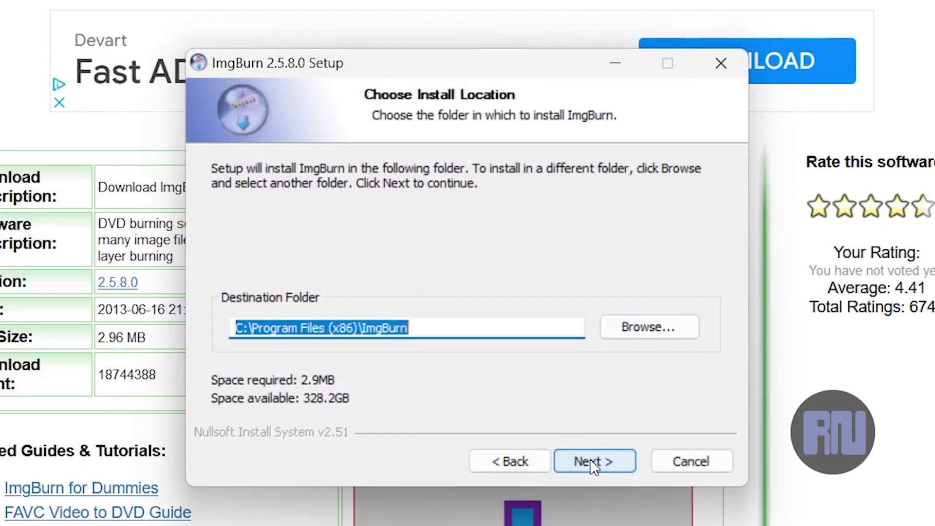
pyautogui.click(590, 461)
pyautogui.click(590, 459)
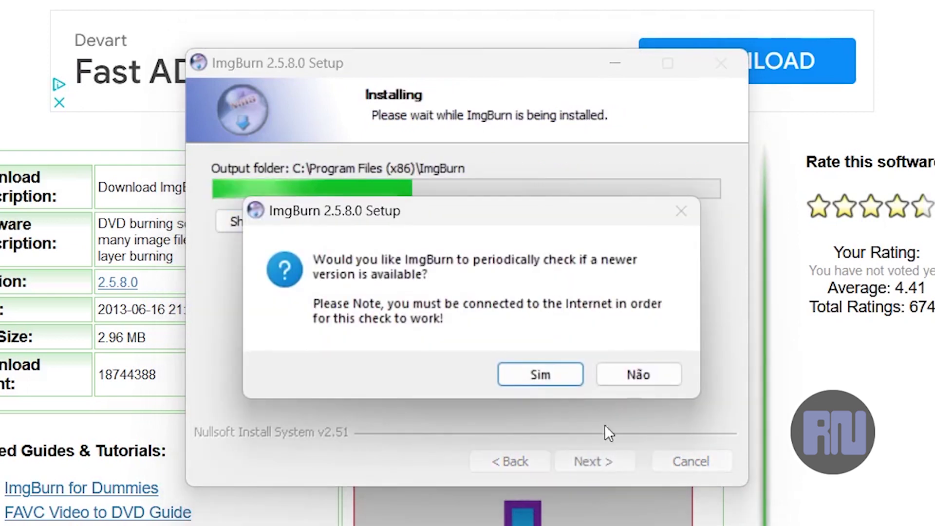
pyautogui.click(565, 375)
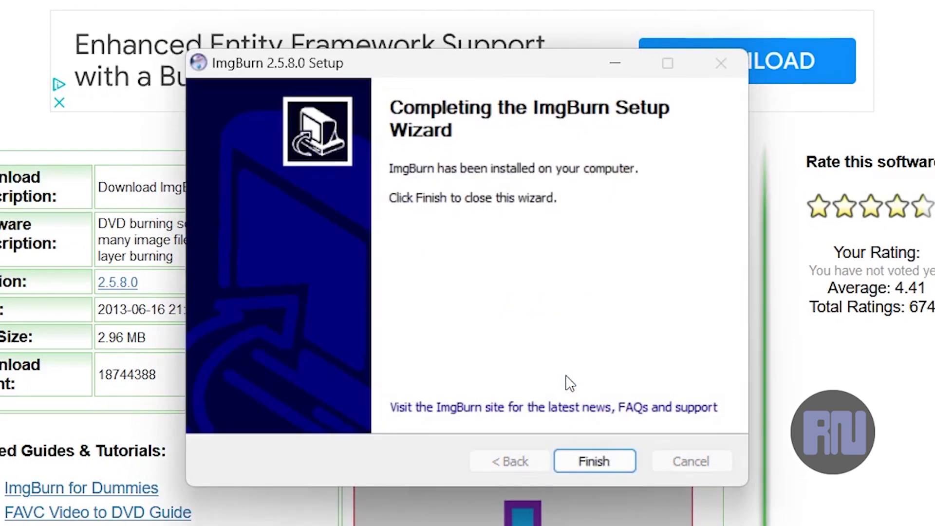
pyautogui.click(595, 460)
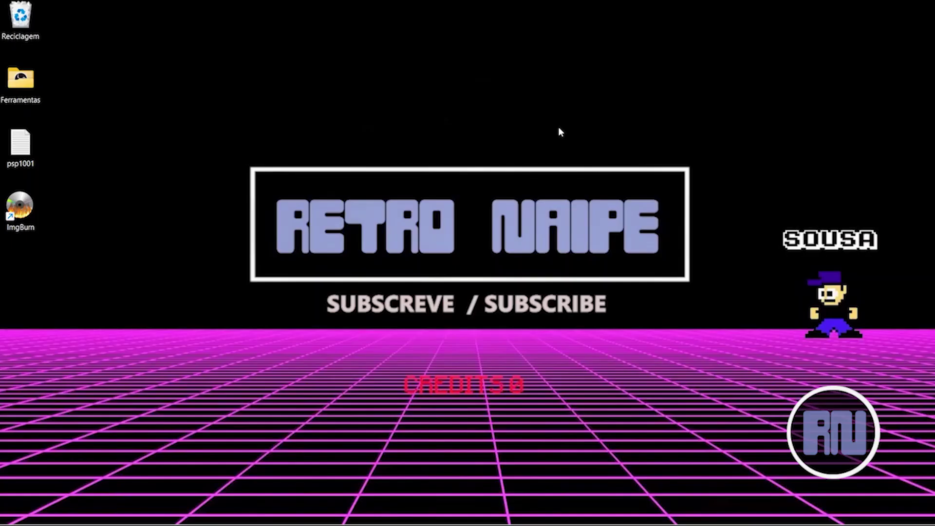
# Create a Nova pasta folder on the desktop, move it below the ImgBurn shortcut, and launch ImgBurn
pyautogui.rightClick(330, 227)
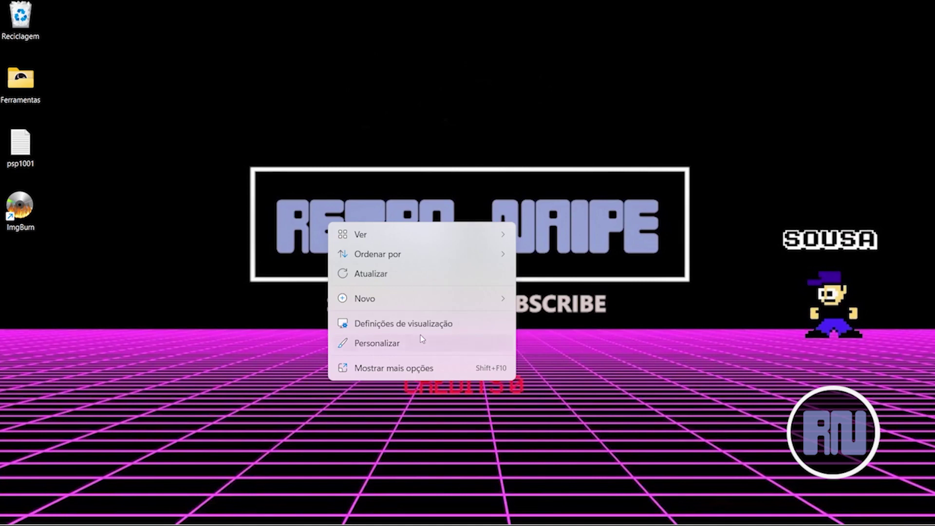
pyautogui.moveTo(434, 299)
pyautogui.click(545, 302)
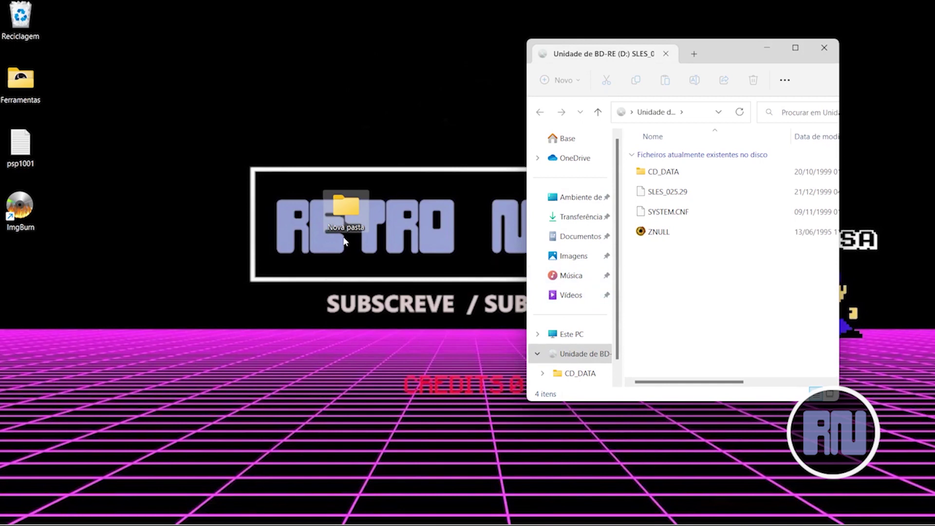
pyautogui.moveTo(348, 210); pyautogui.dragTo(22, 275)
pyautogui.doubleClick(21, 207)
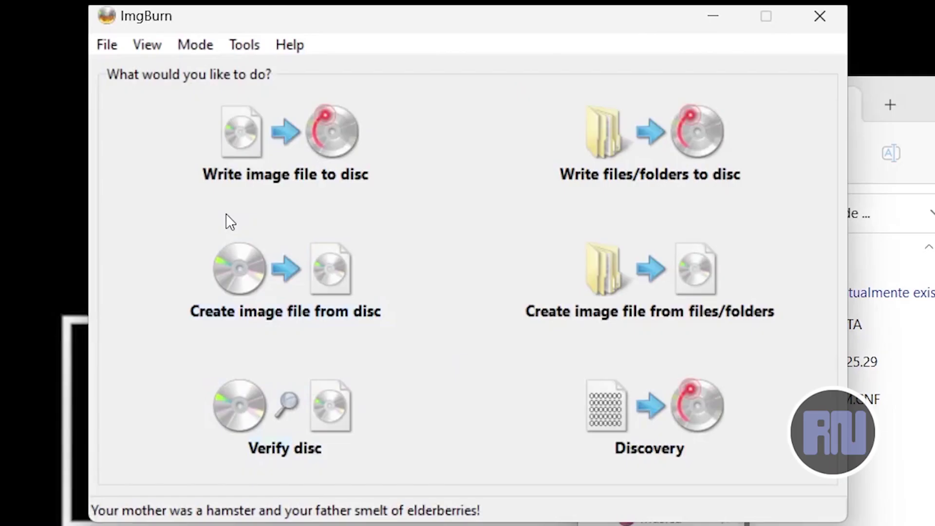
# Switch ImgBurn to Create image file from disc mode and review the SLES_02529 disc info for drive D:
pyautogui.click(267, 282)
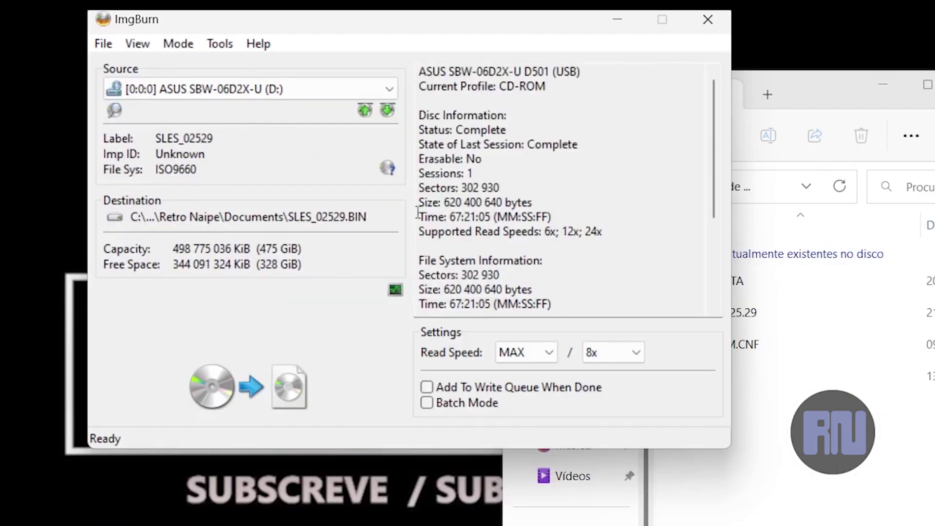
pyautogui.scroll(-3, 505, 210)
pyautogui.scroll(3, 505, 209)
pyautogui.scroll(1, 505, 210)
pyautogui.scroll(-3, 535, 217)
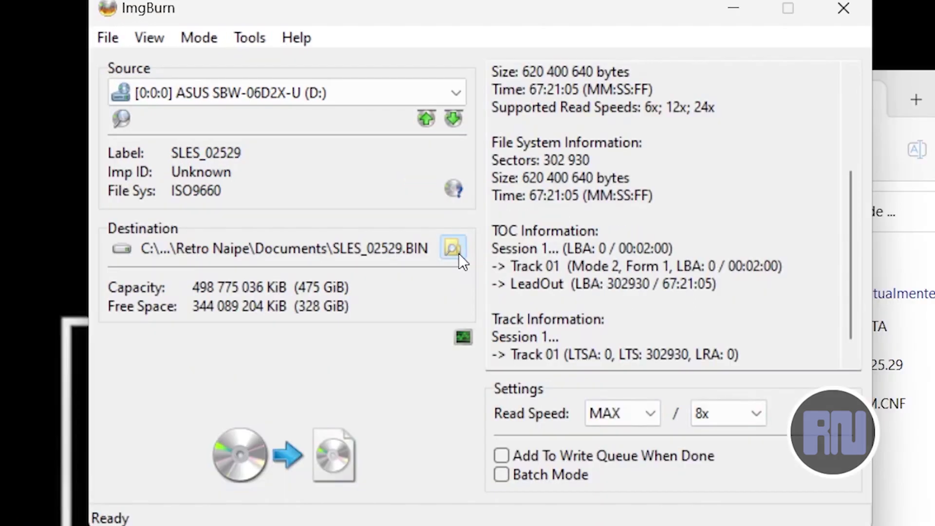
# Open the destination browser for the image file and go to the Desktop (Ambiente de trabalho)
pyautogui.click(388, 218)
pyautogui.scroll(-5, 177, 367)
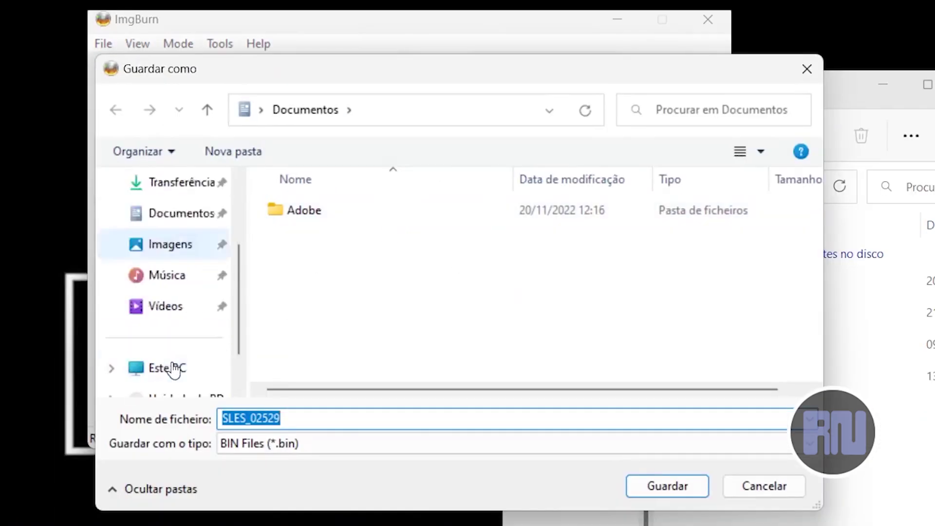
pyautogui.scroll(5, 178, 343)
pyautogui.click(185, 282)
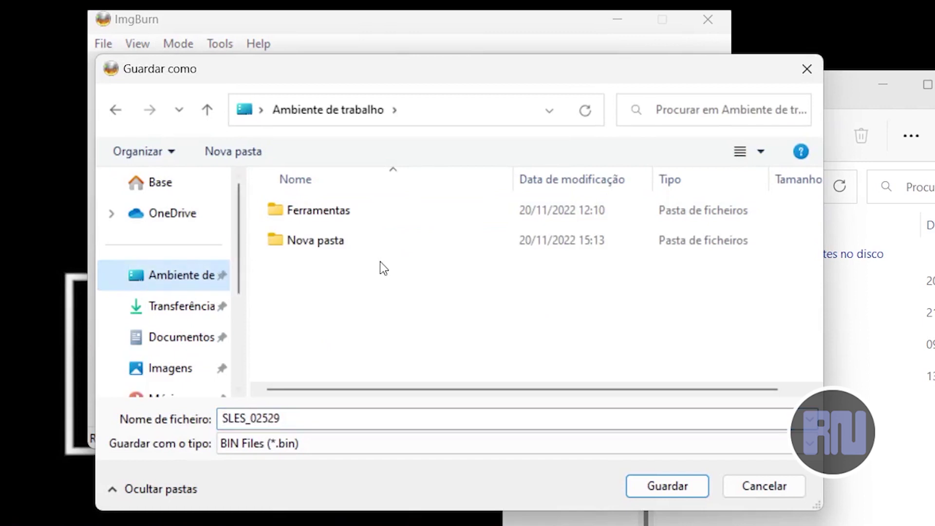
# Rename Nova pasta to 'Resident Evil 3 PS1' and open that folder
pyautogui.click(303, 244)
pyautogui.click(313, 246)
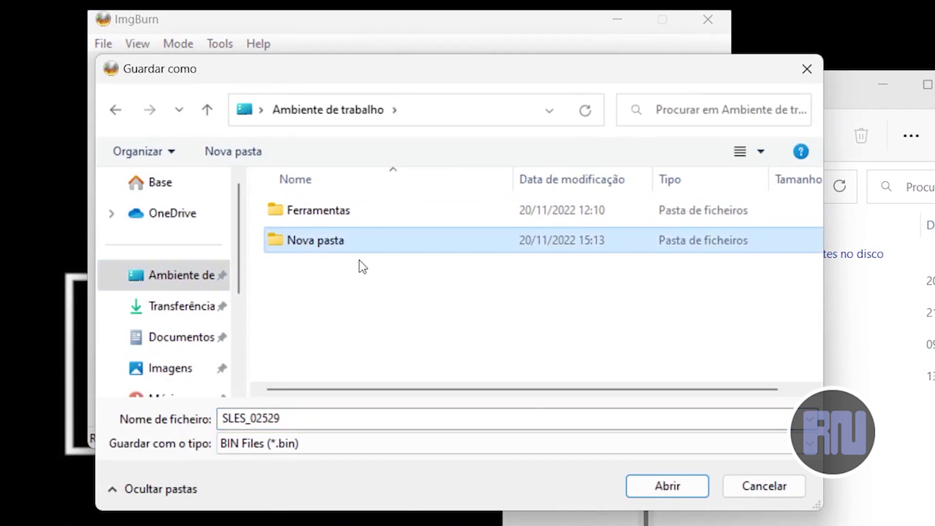
pyautogui.write('Reso')
pyautogui.press('BackSpace')
pyautogui.write('ode')
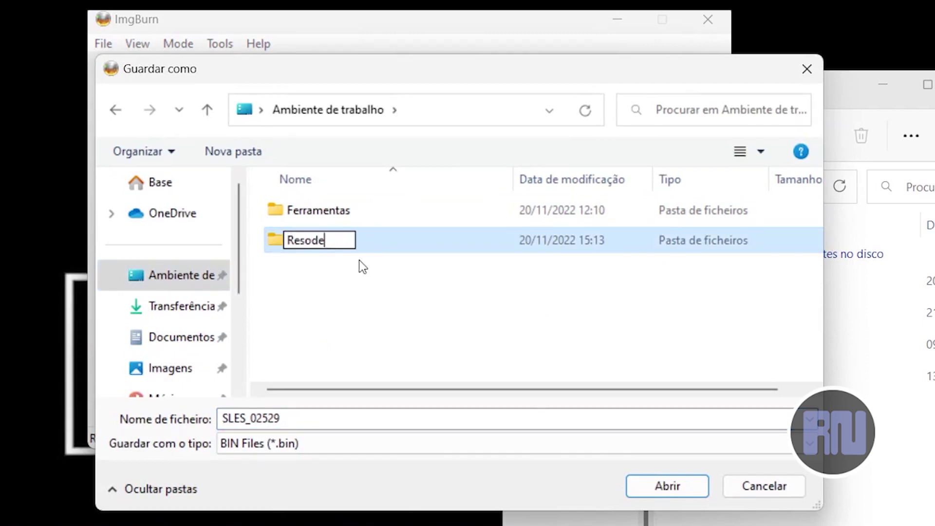
pyautogui.press('BackSpace')
pyautogui.press('BackSpace')
pyautogui.press('BackSpace')
pyautogui.write('ident Evil')
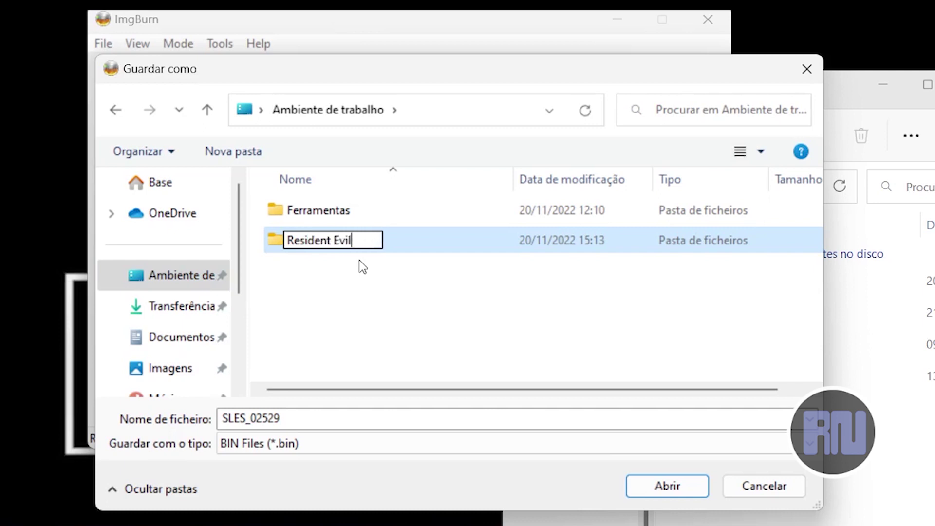
pyautogui.write(' 3 PSX')
pyautogui.press('BackSpace')
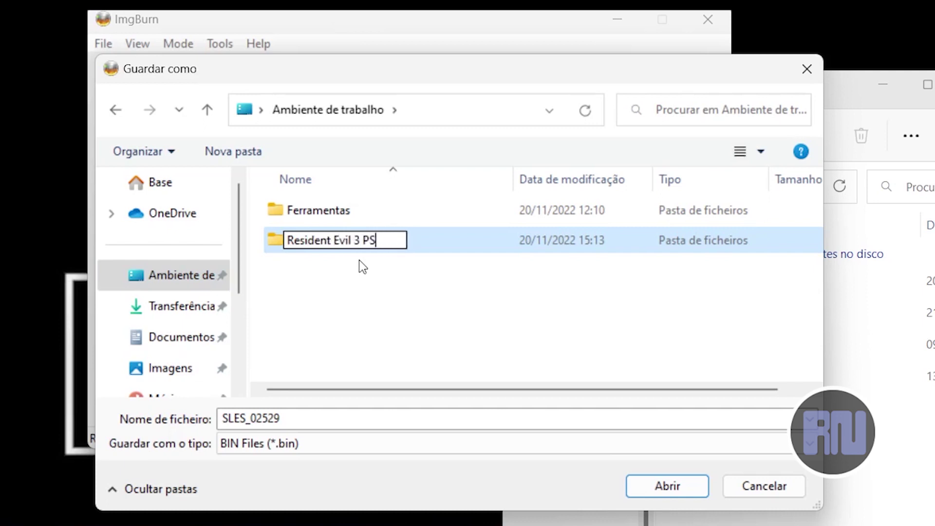
pyautogui.write('1')
pyautogui.press('Return')
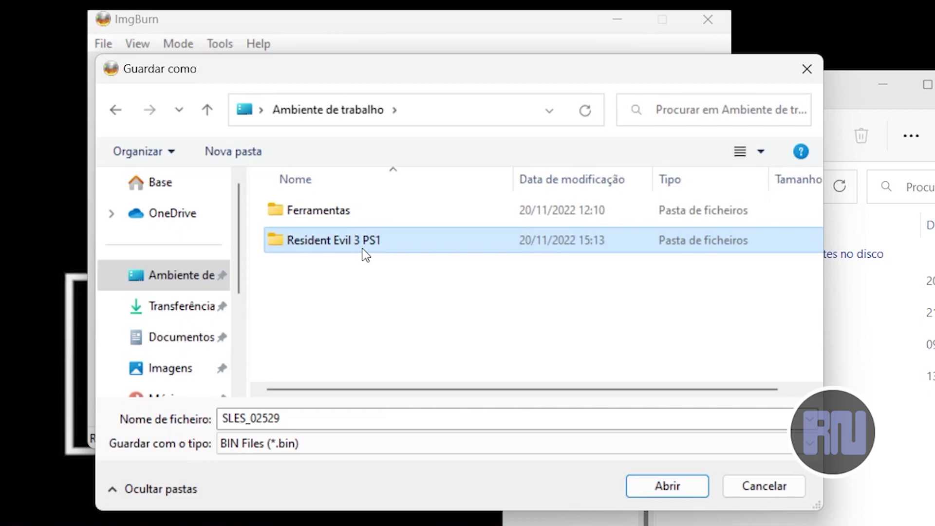
pyautogui.doubleClick(365, 246)
# Save SLES_02529.BIN into Resident Evil 3 PS1, start reading, then cancel after the unrecoverable read error
pyautogui.click(660, 484)
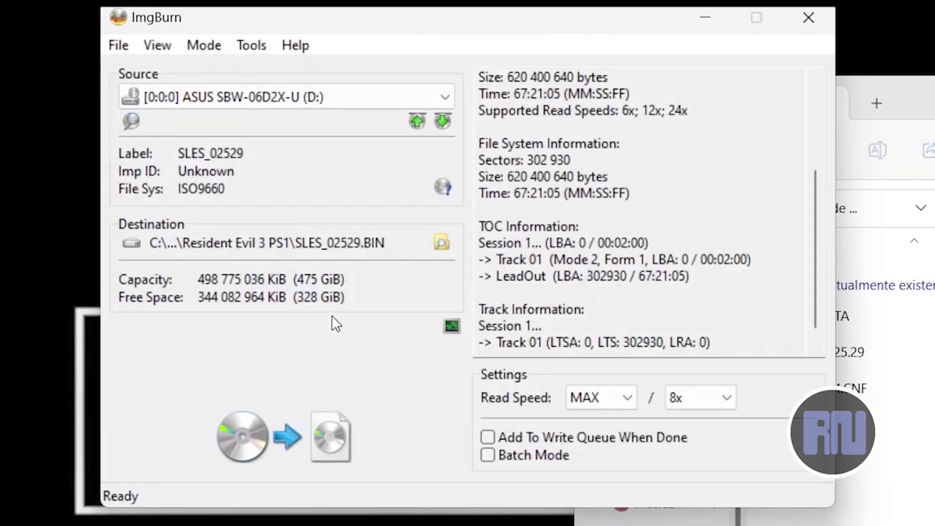
pyautogui.click(319, 458)
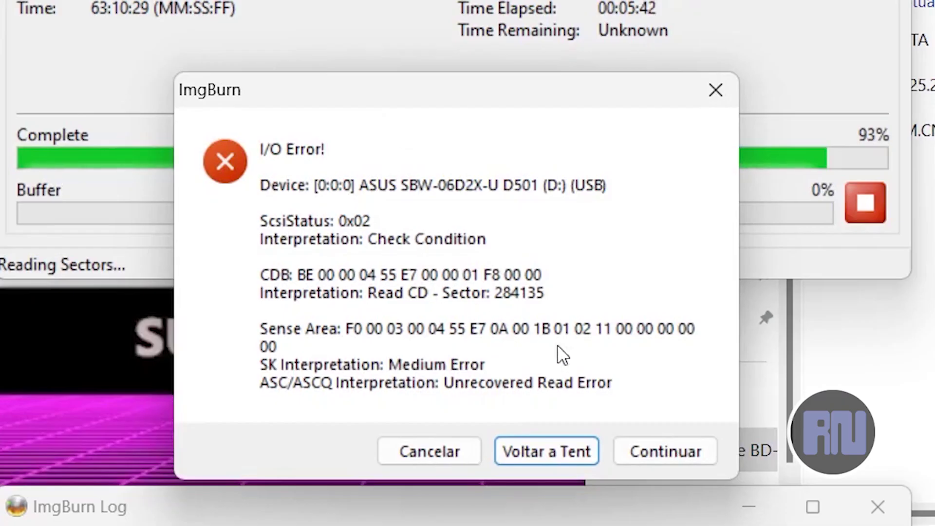
pyautogui.click(627, 452)
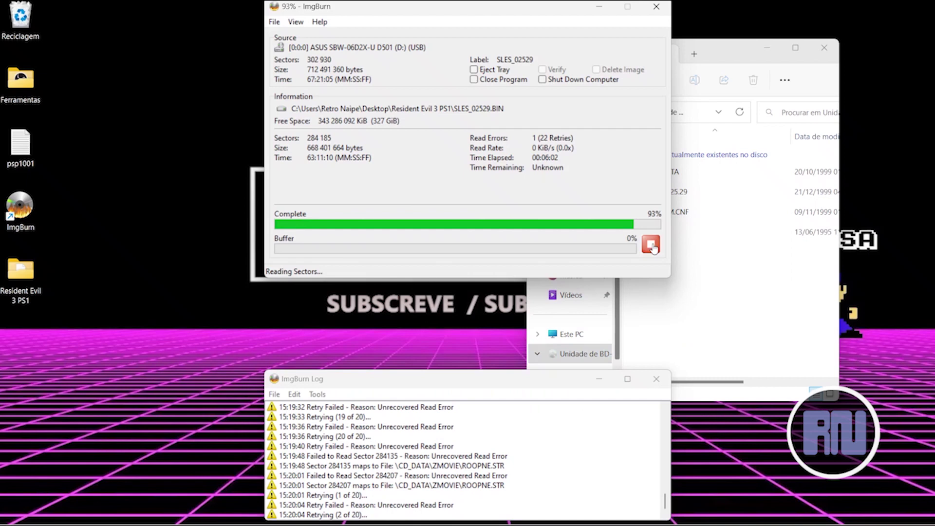
pyautogui.click(866, 202)
pyautogui.click(419, 160)
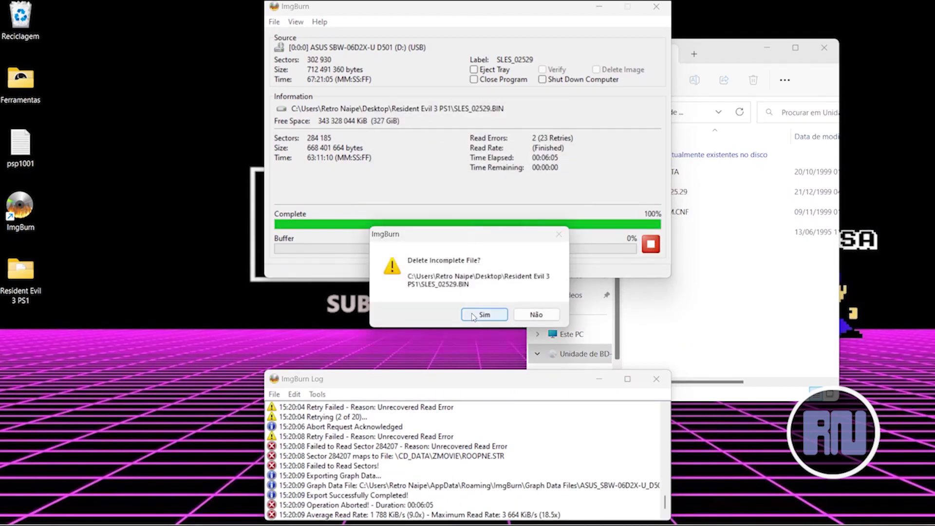
# Delete the incomplete SLES_02529.BIN and its empty folder, then close the log window
pyautogui.click(475, 317)
pyautogui.click(490, 310)
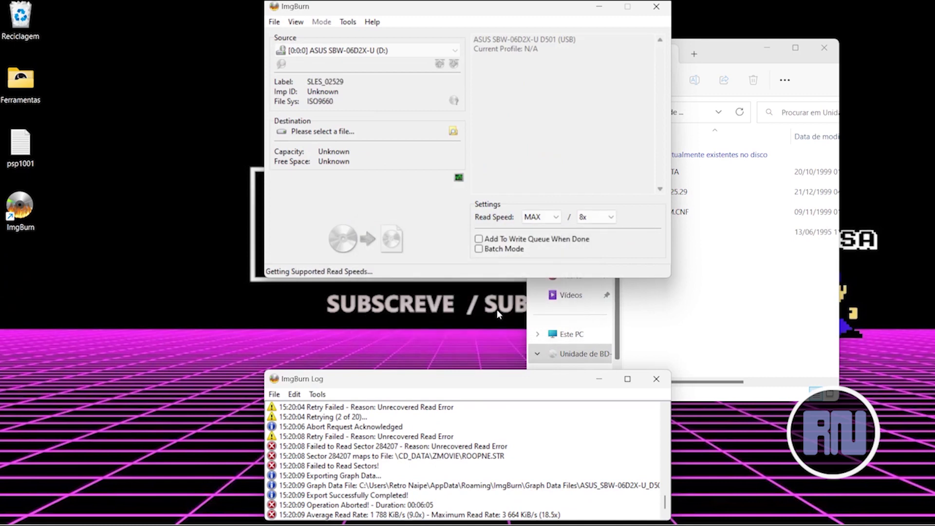
pyautogui.click(658, 379)
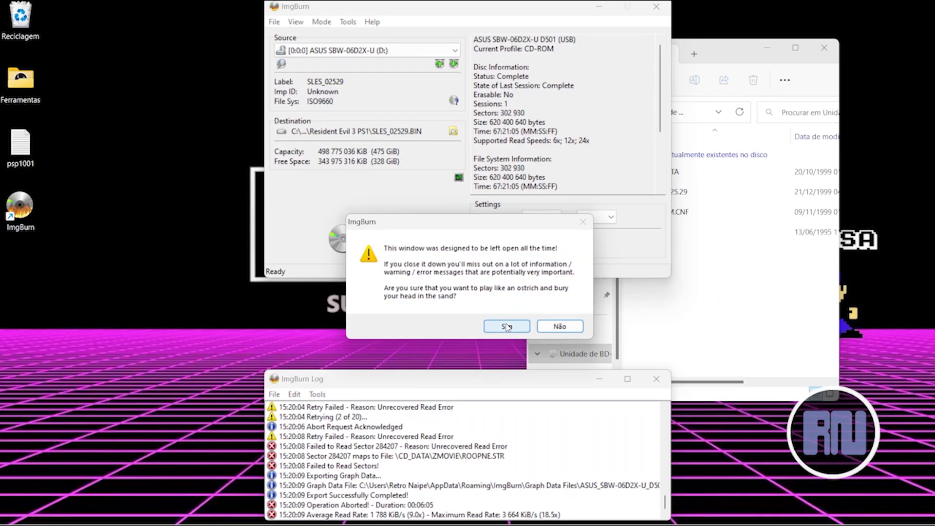
pyautogui.click(554, 380)
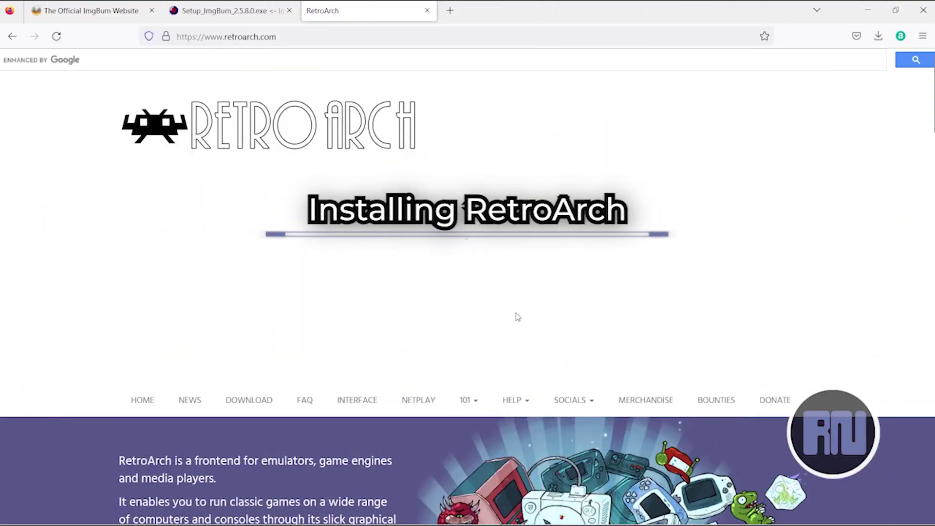
# Download the stable RetroArch Windows installer from retroarch.com, dismissing the full-page ad
pyautogui.scroll(-5, 517, 316)
pyautogui.click(204, 409)
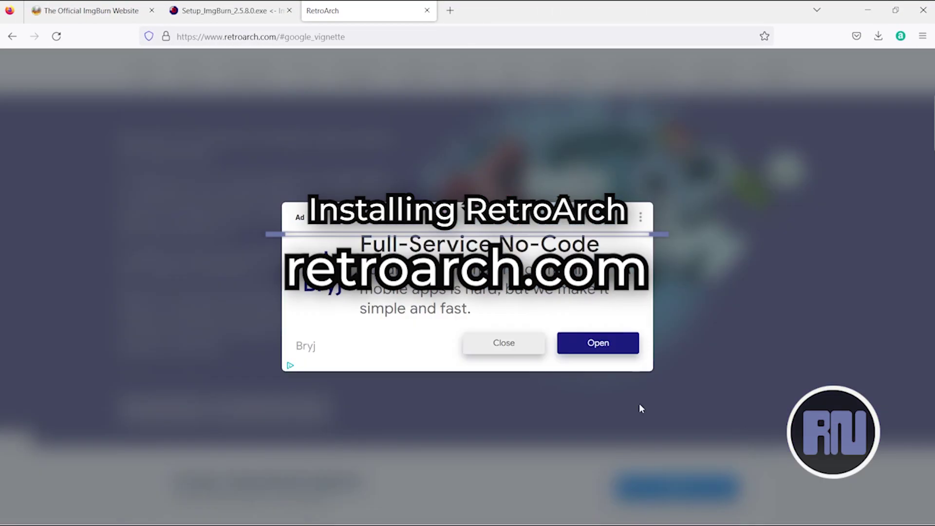
pyautogui.click(516, 349)
pyautogui.scroll(-9, 517, 356)
pyautogui.click(273, 350)
pyautogui.scroll(-10, 503, 312)
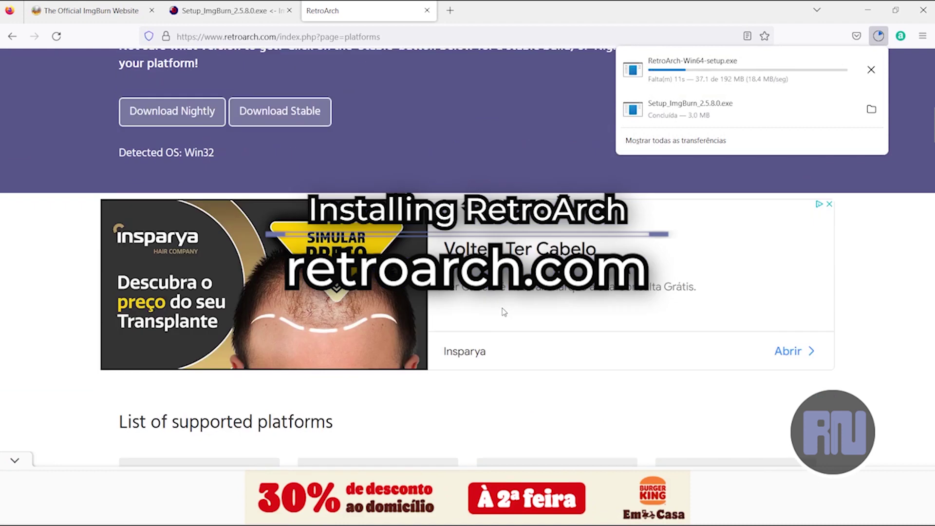
# Run RetroArch-Win64-setup.exe as administrator from its folder, bypassing the SmartScreen warning
pyautogui.click(871, 70)
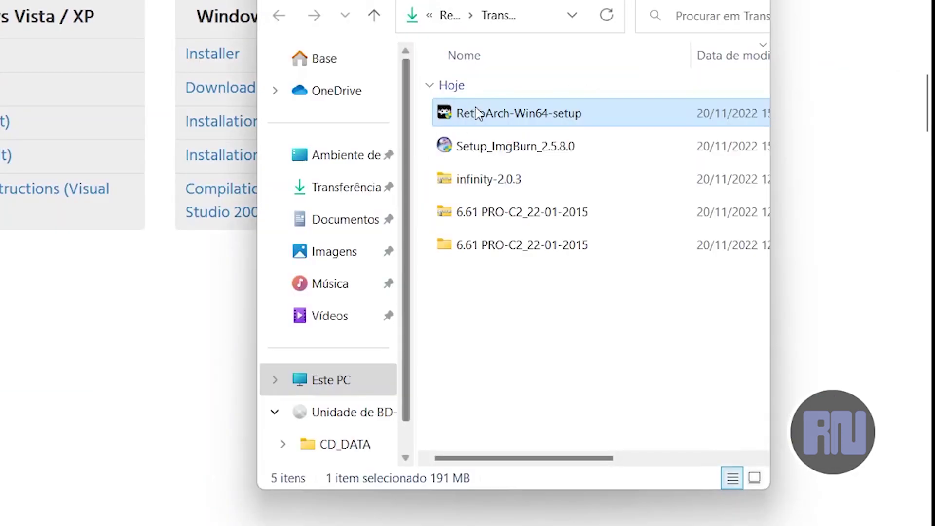
pyautogui.rightClick(500, 117)
pyautogui.click(628, 151)
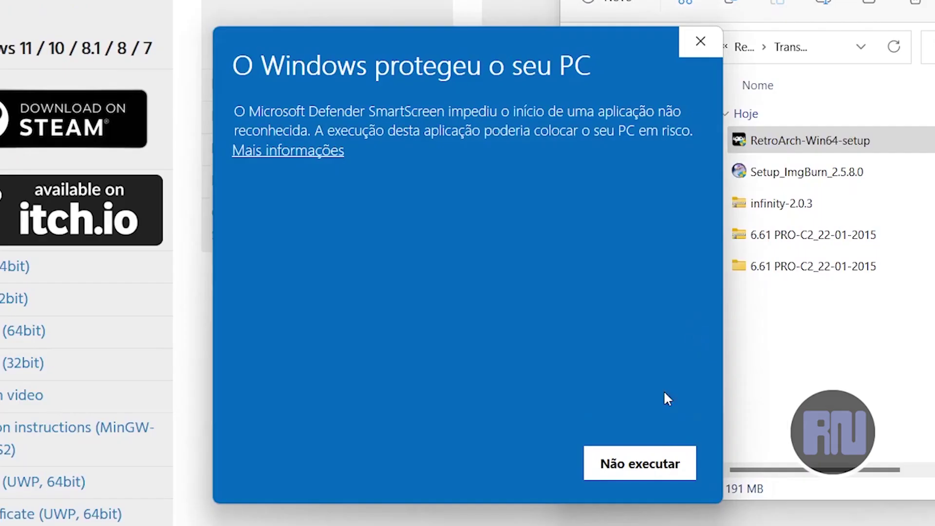
pyautogui.click(310, 161)
pyautogui.click(453, 461)
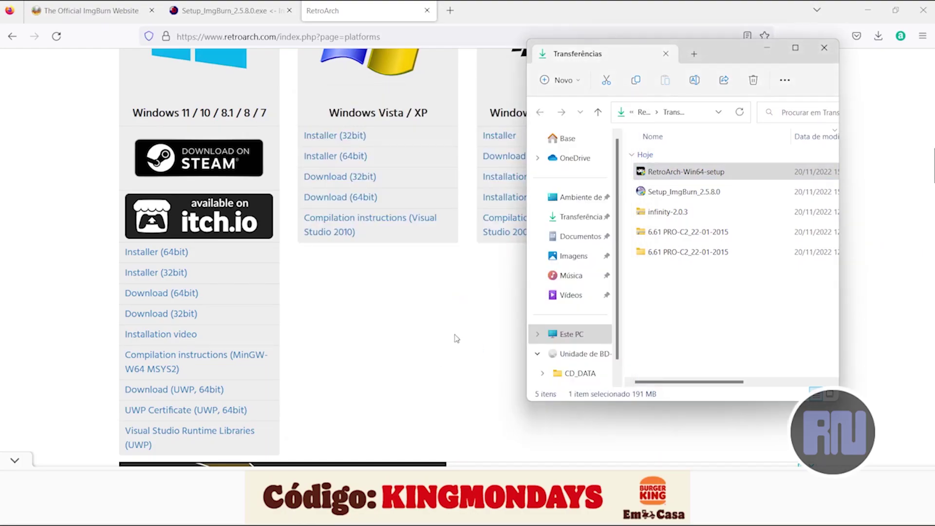
# Install RetroArch with the DirectX 9.0c Runtime in the default location, then launch it from the desktop
pyautogui.click(766, 47)
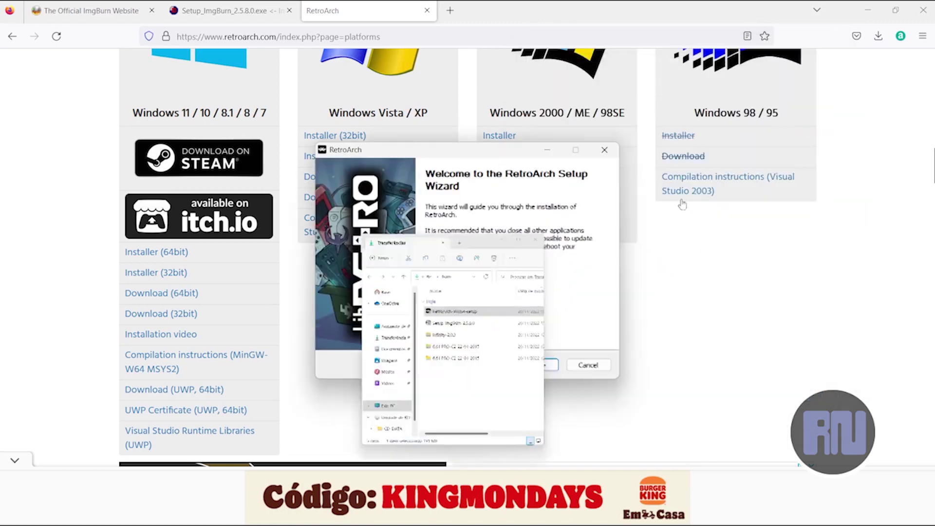
pyautogui.click(548, 362)
pyautogui.click(626, 489)
pyautogui.click(626, 489)
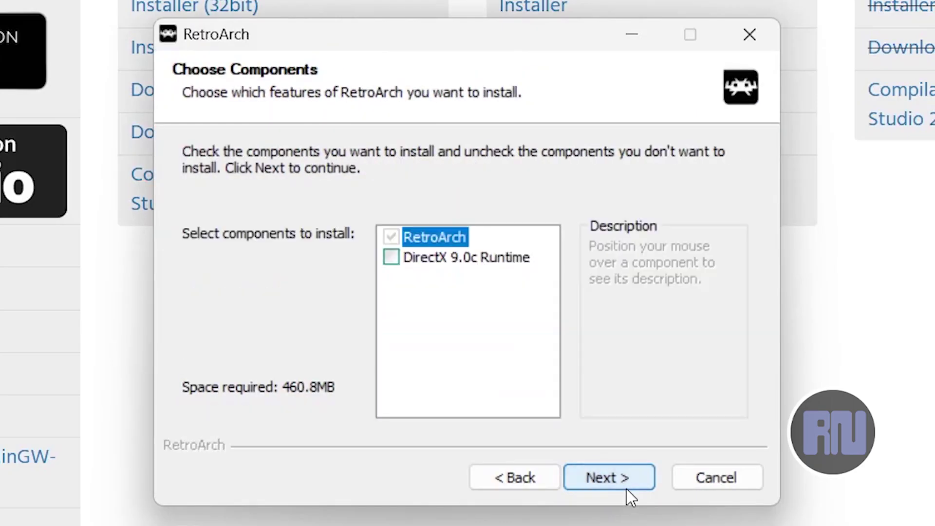
pyautogui.click(422, 260)
pyautogui.click(633, 486)
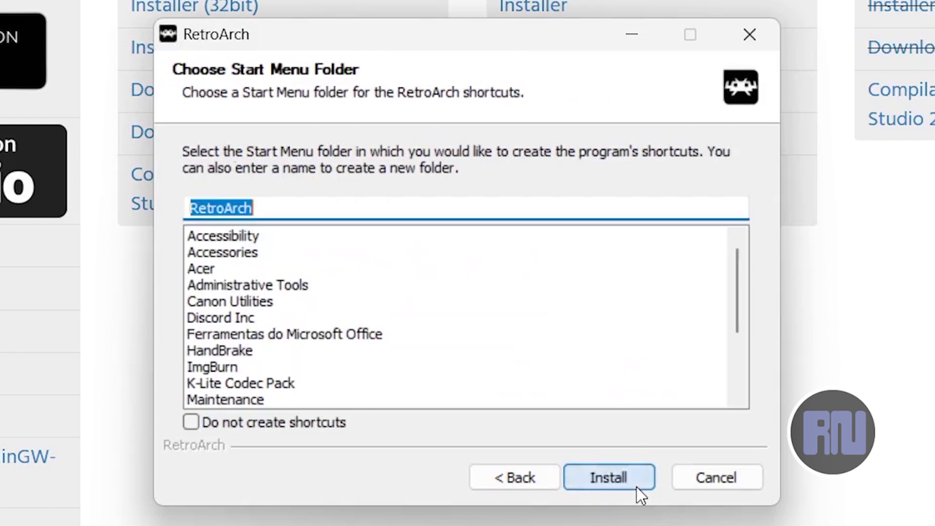
pyautogui.click(636, 484)
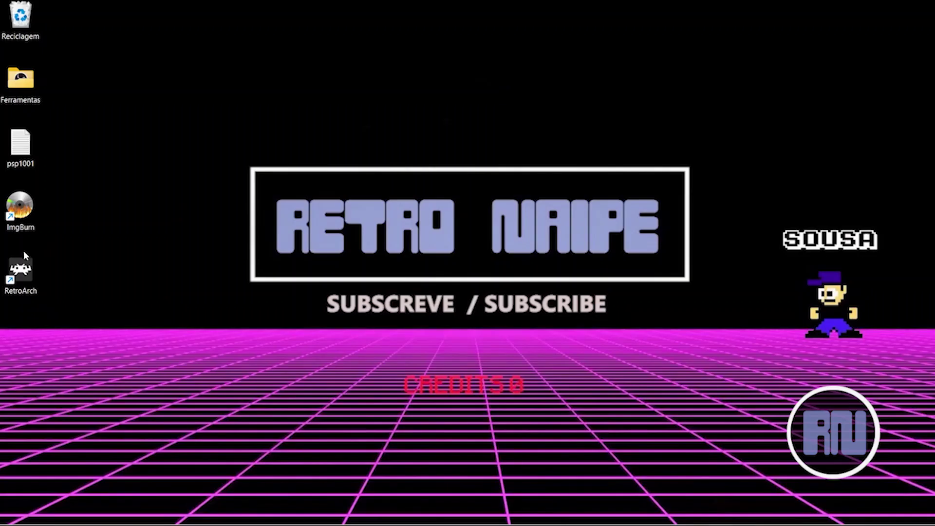
pyautogui.doubleClick(22, 268)
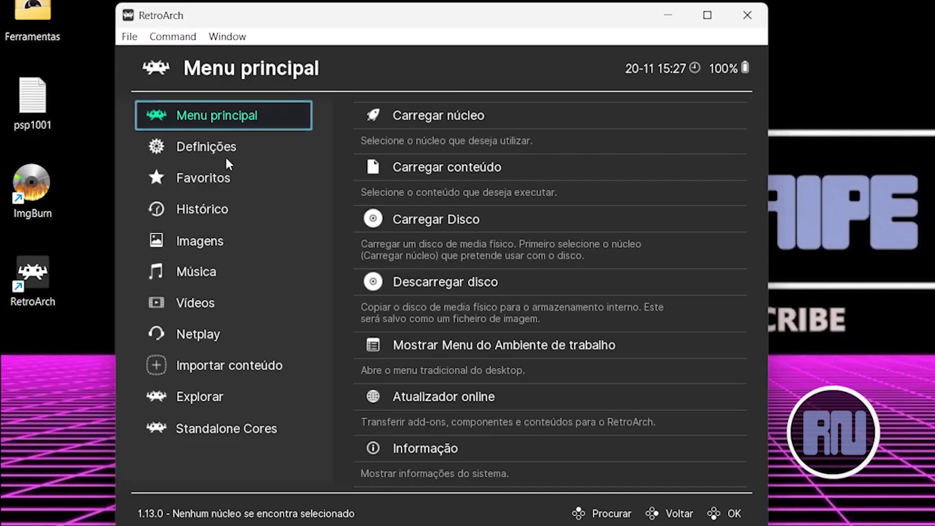
# Choose Descarregar disco and dump the disc from Drive 1: ASUS SBW-06D2X-U D501
pyautogui.click(475, 283)
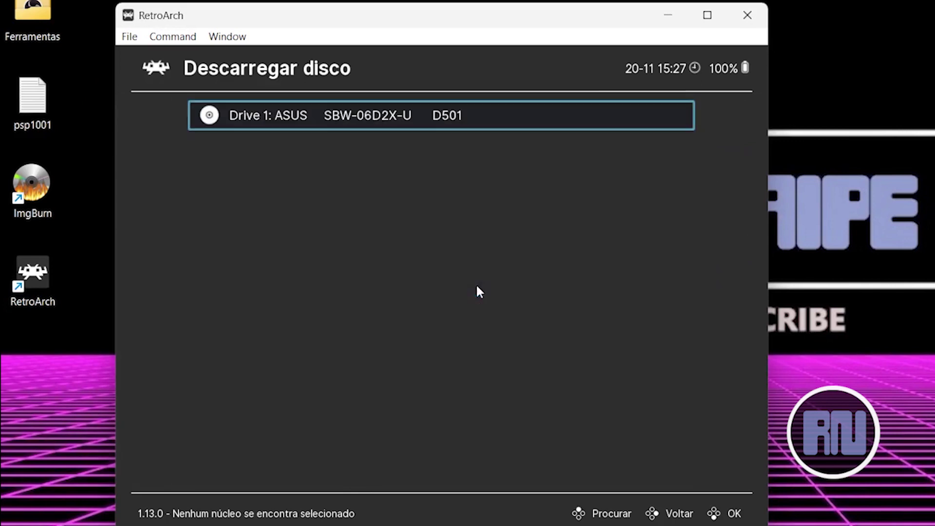
pyautogui.click(356, 118)
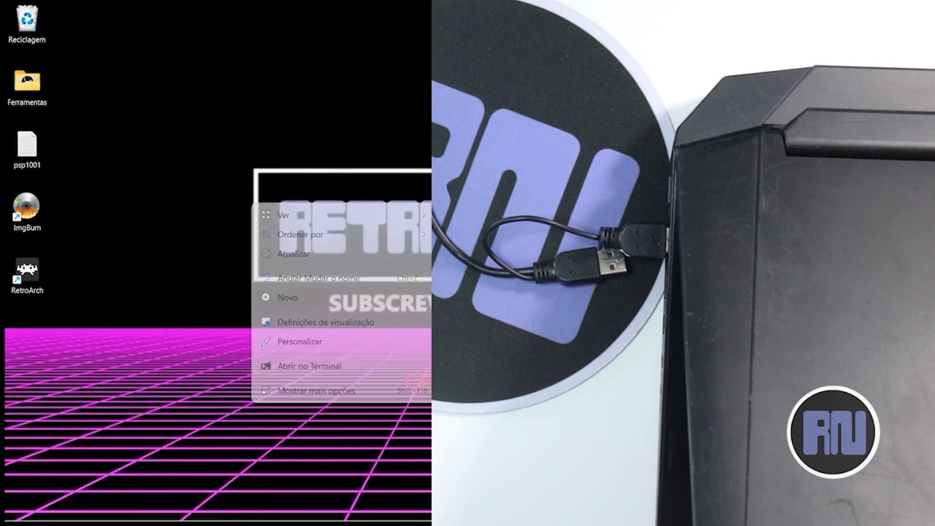
# Create a Resident Evil DC PS1 folder at the desktop's top-left, close the D: window, and relaunch ImgBurn
pyautogui.click(784, 138)
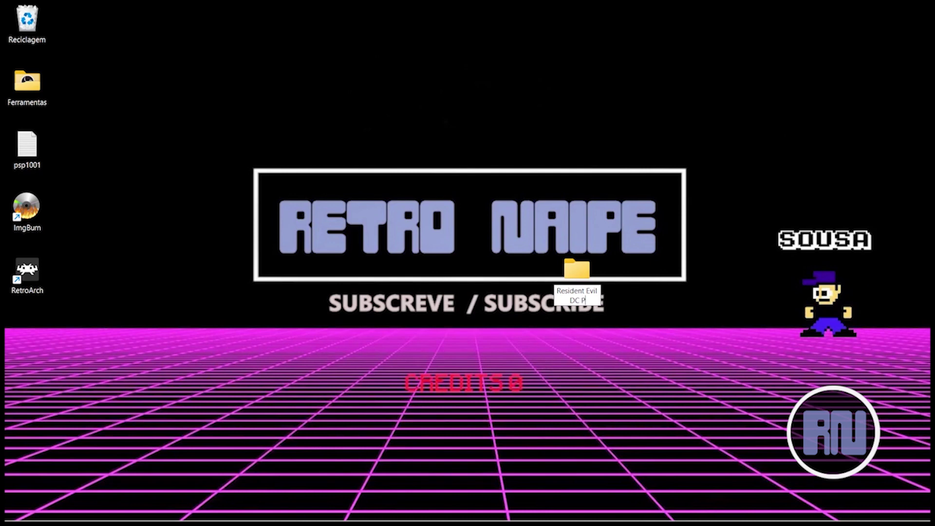
pyautogui.moveTo(75, 26); pyautogui.dragTo(77, 28)
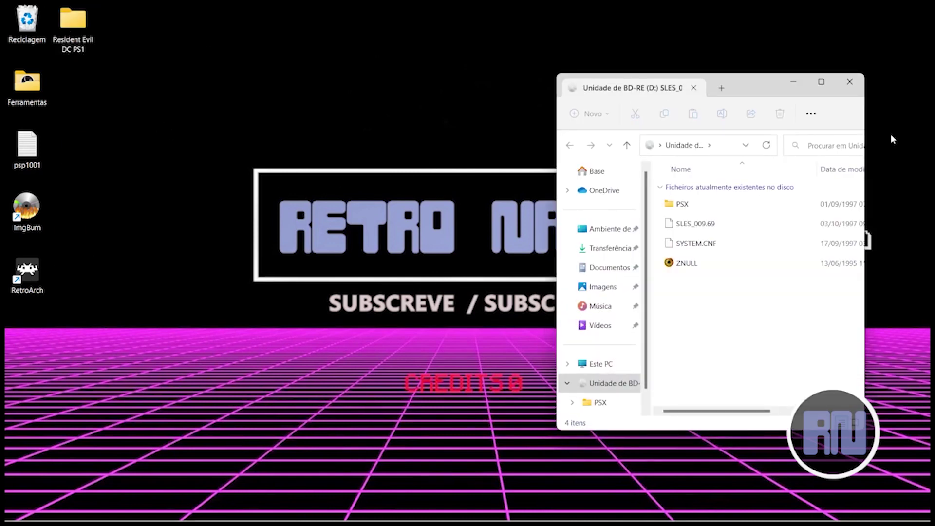
pyautogui.click(850, 82)
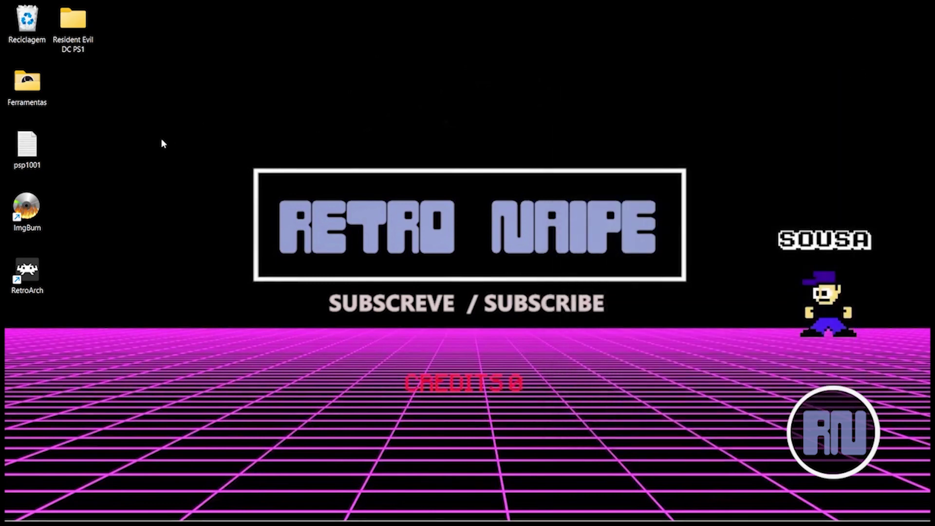
pyautogui.doubleClick(22, 204)
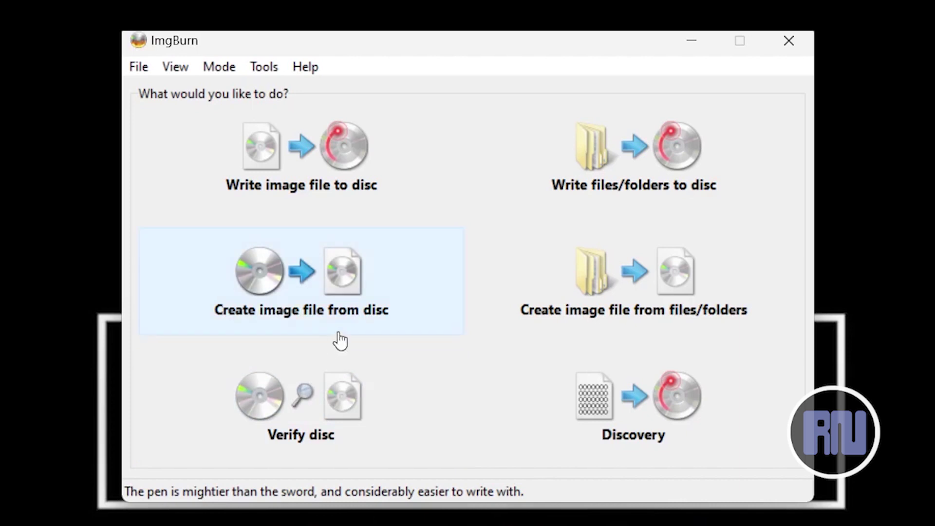
# Image the disc to SLES_00969.BIN in Desktop\Resident Evil DC PS1 and acknowledge completion
pyautogui.click(343, 303)
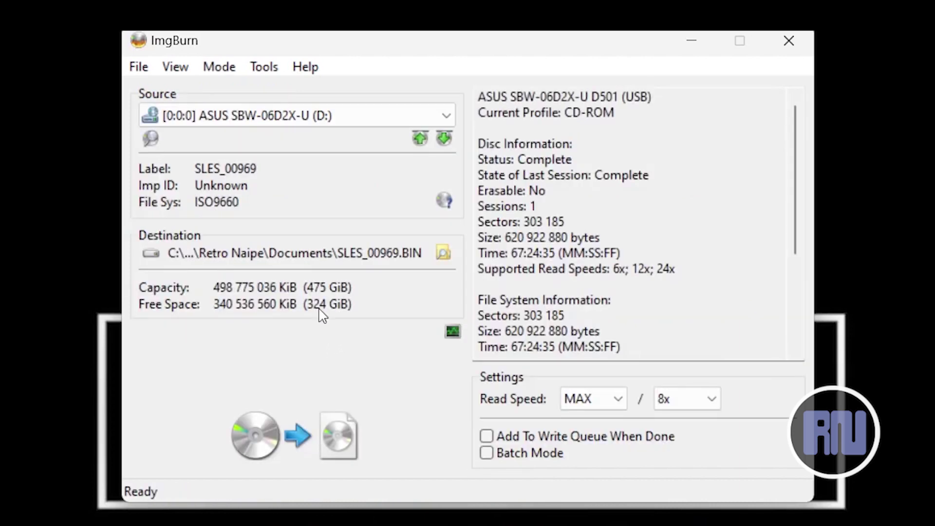
pyautogui.click(443, 253)
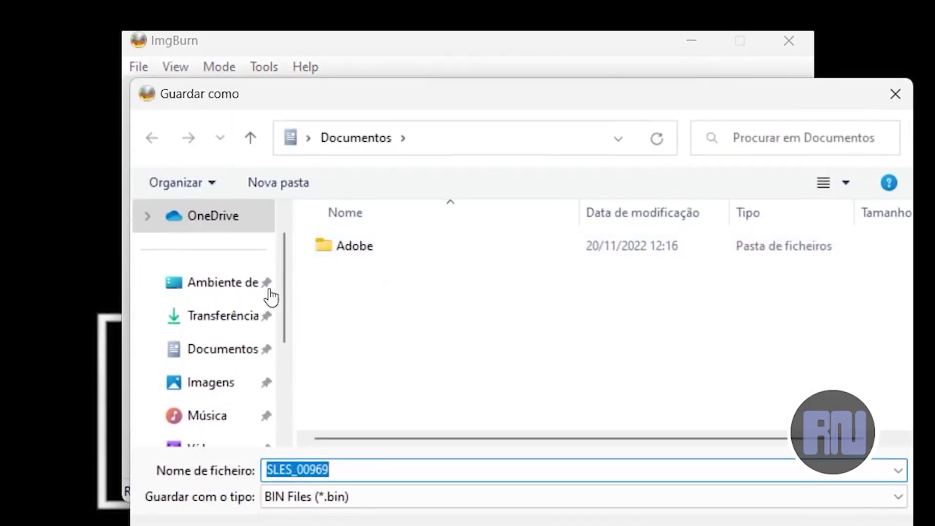
pyautogui.click(213, 281)
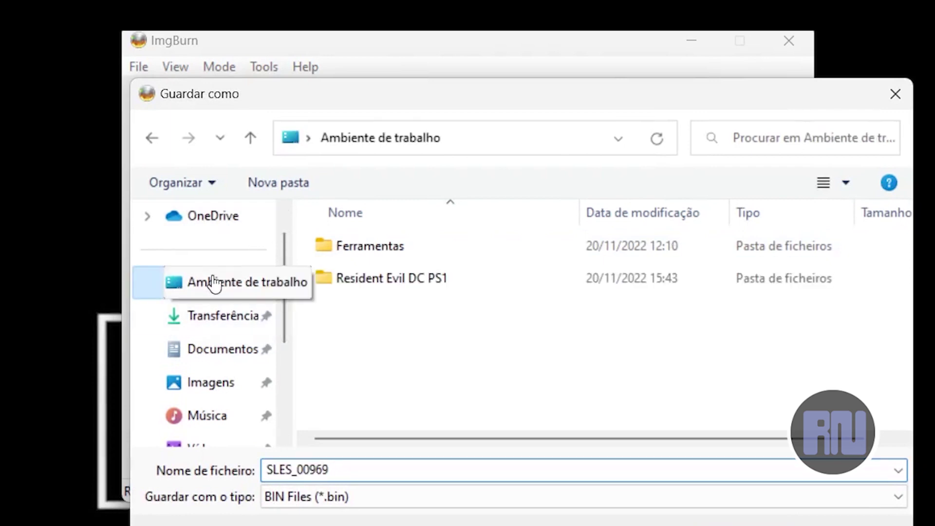
pyautogui.doubleClick(390, 279)
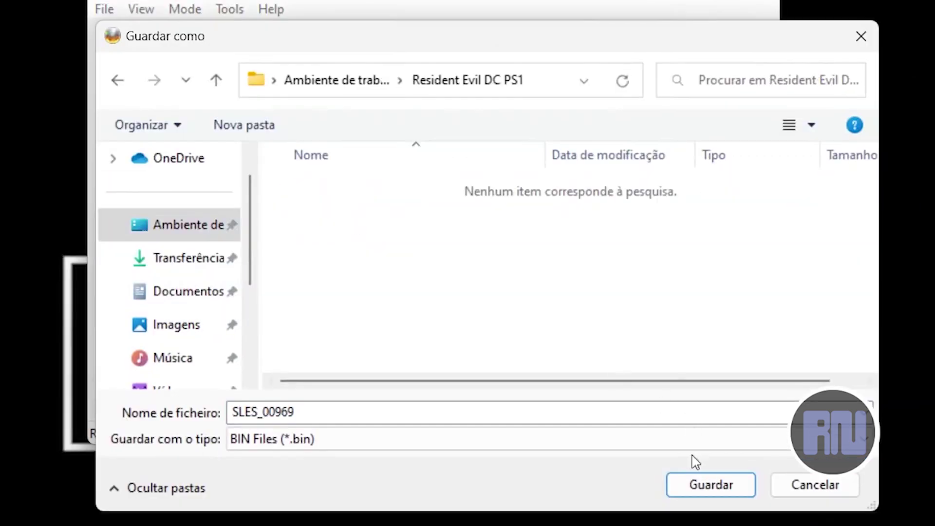
pyautogui.click(703, 483)
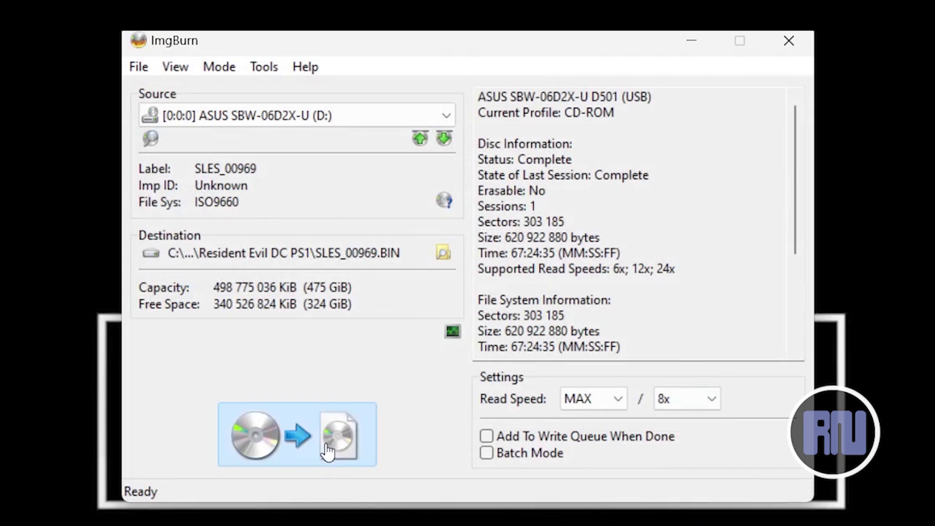
pyautogui.click(316, 452)
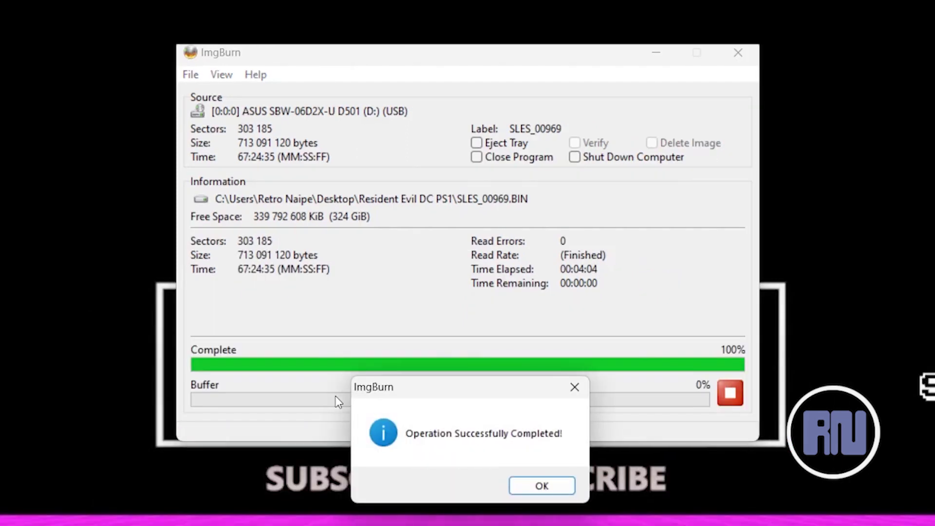
pyautogui.click(542, 486)
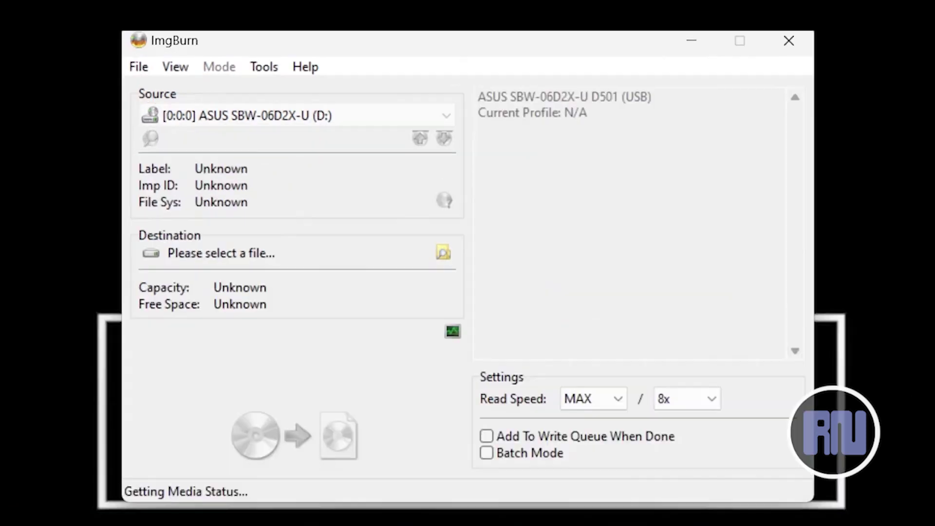
# Close ImgBurn and launch RetroArch
pyautogui.click(788, 34)
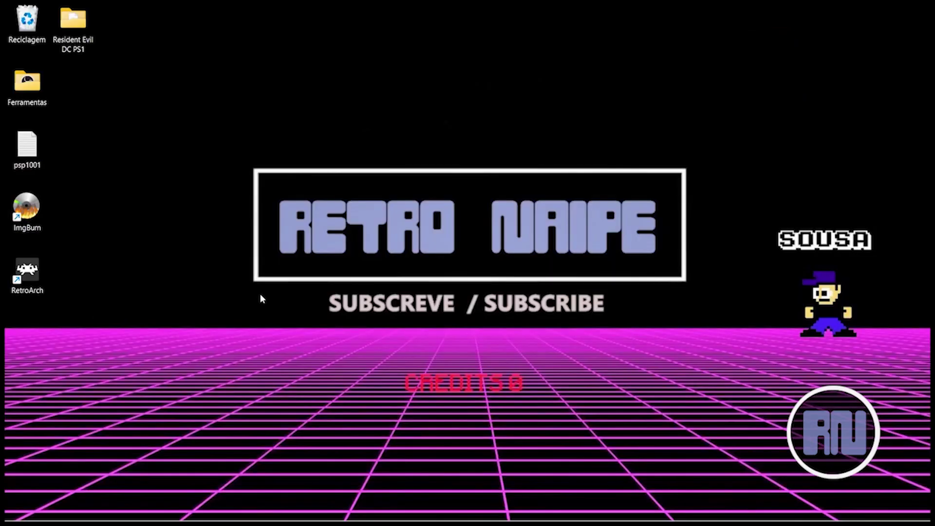
pyautogui.doubleClick(29, 277)
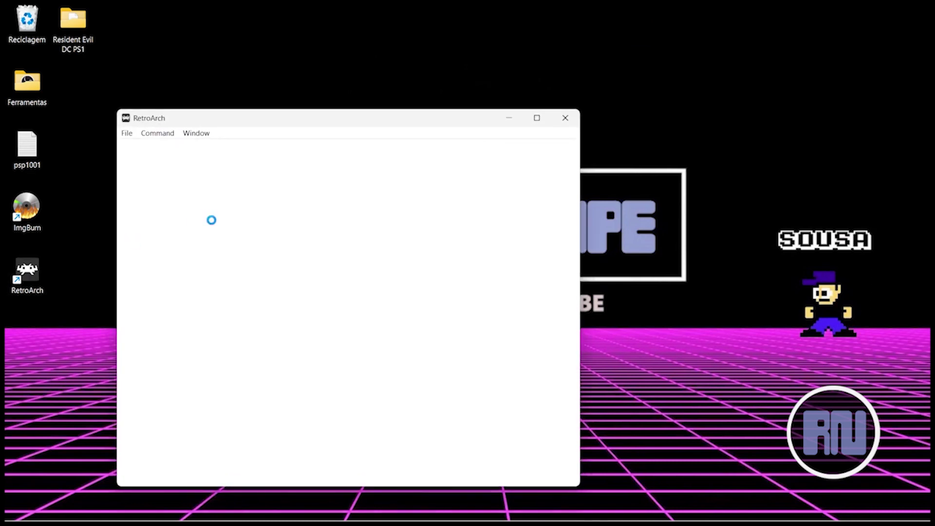
pyautogui.click(467, 170)
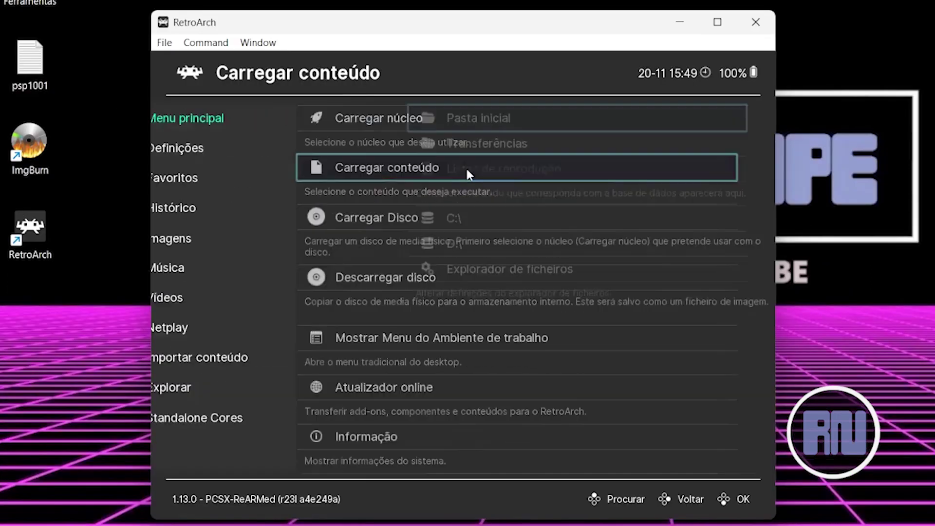
# Browse from C:\ through the user's Desktop to Resident Evil DC PS1 and select SLES_00969.BIN
pyautogui.click(310, 126)
pyautogui.click(298, 122)
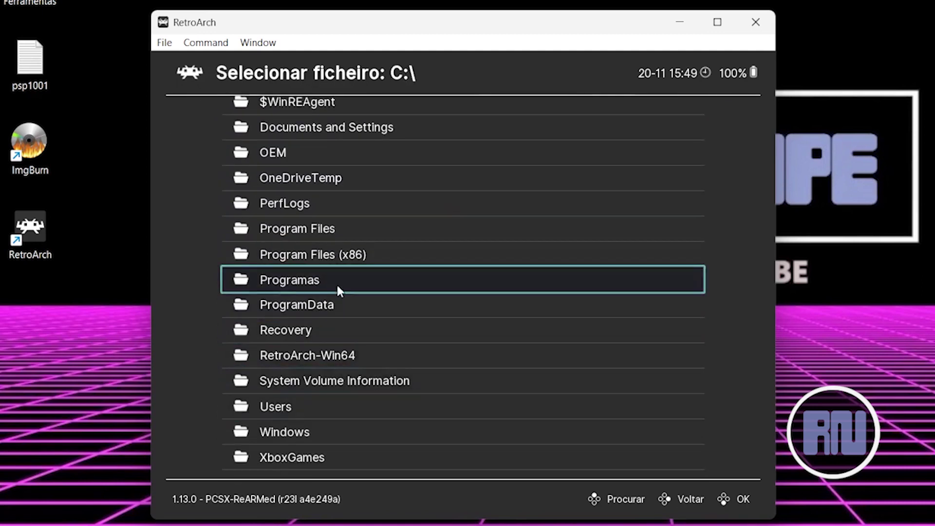
pyautogui.click(338, 406)
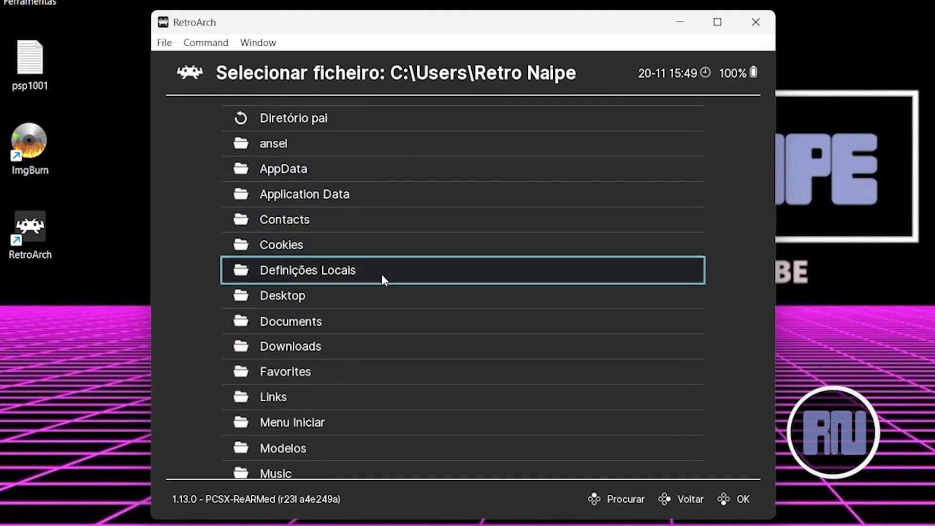
pyautogui.scroll(-5, 384, 331)
pyautogui.scroll(-2, 388, 338)
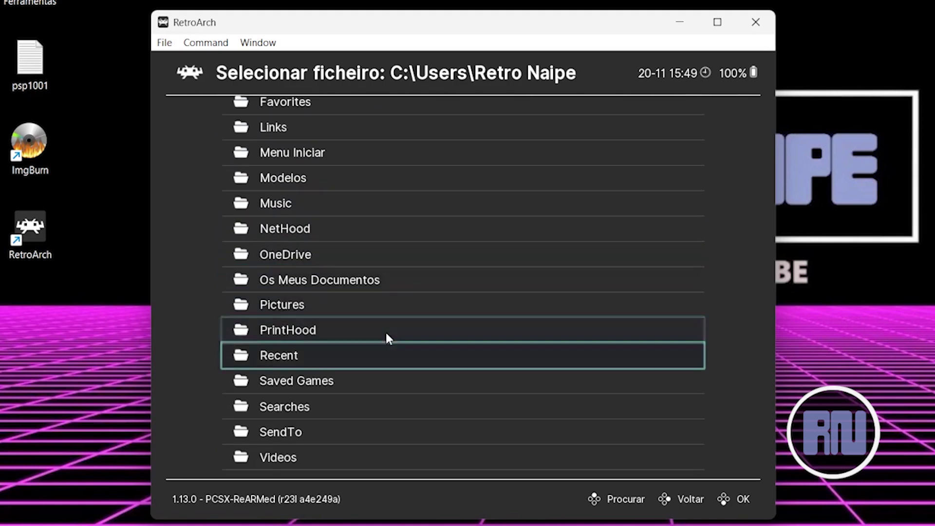
pyautogui.scroll(8, 386, 334)
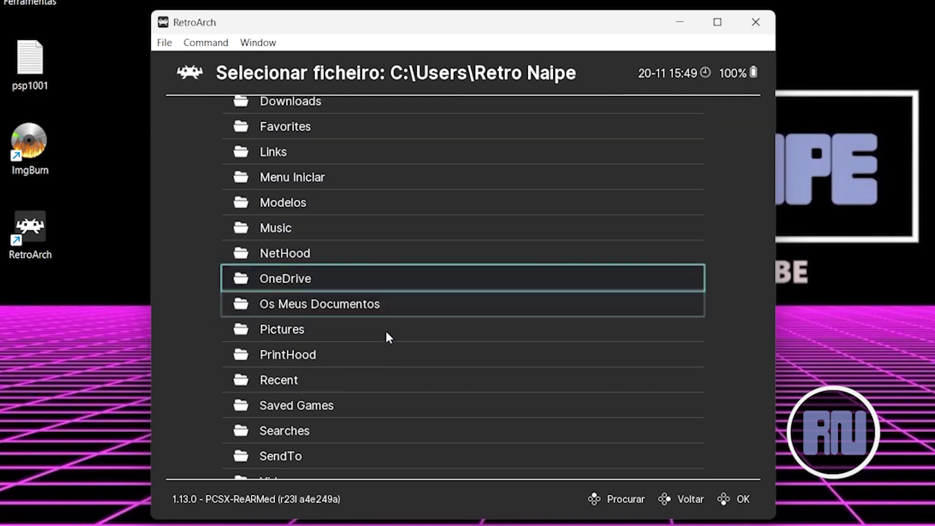
pyautogui.click(351, 186)
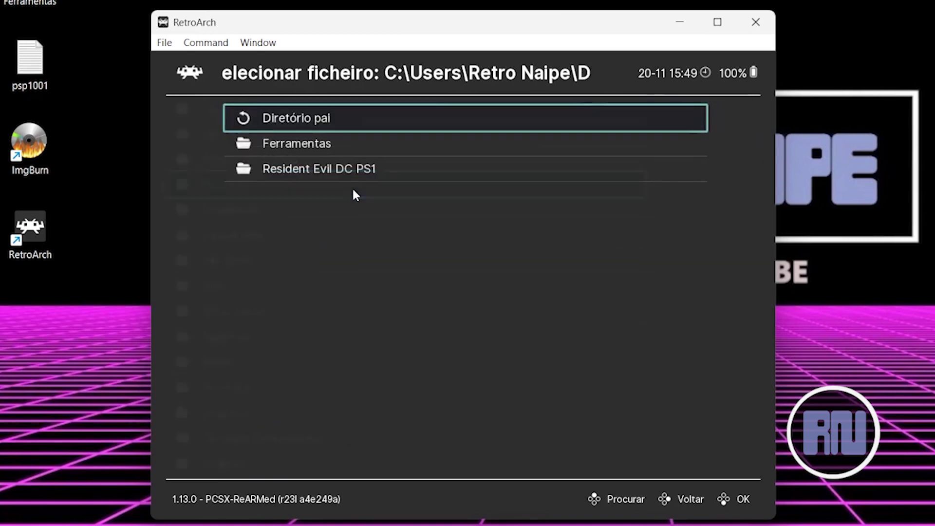
pyautogui.click(330, 169)
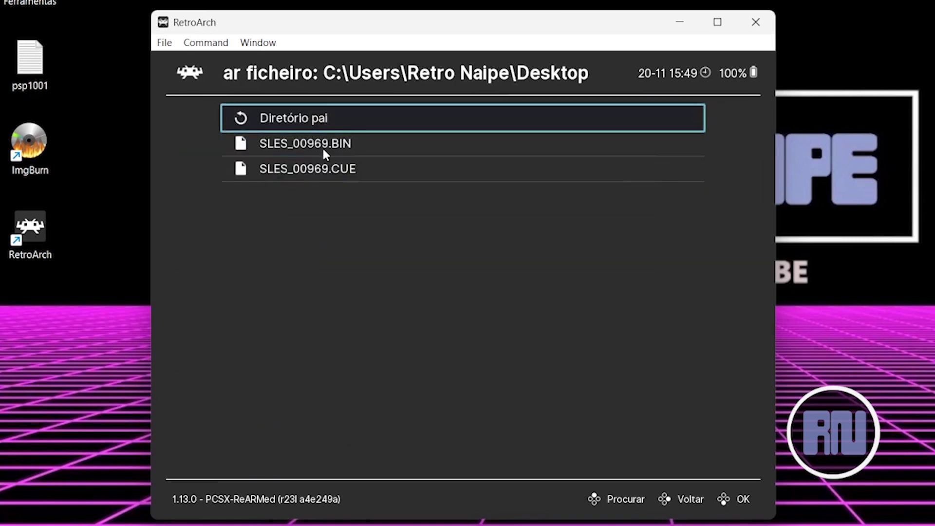
pyautogui.click(323, 147)
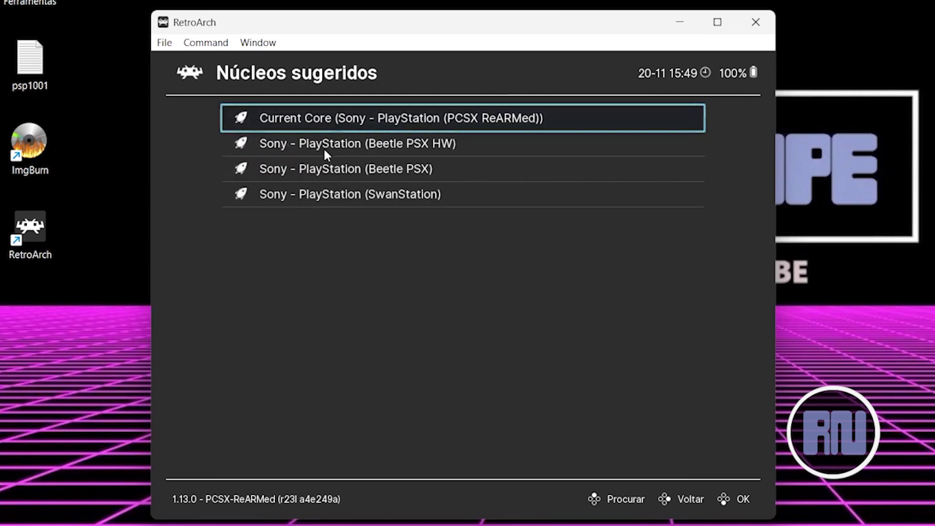
# Run the game with PCSX ReARMed and start a New Game with a chosen difficulty
pyautogui.click(332, 117)
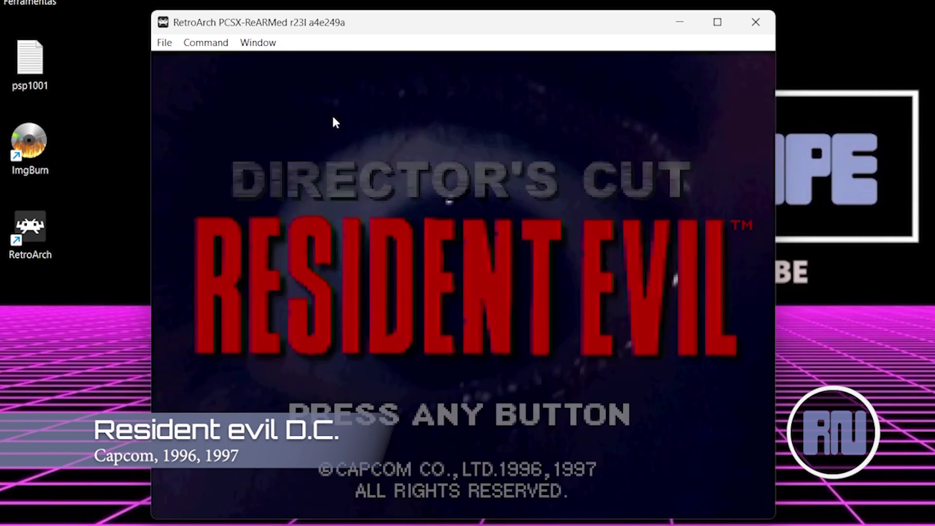
pyautogui.press('Return')
pyautogui.press('Return')
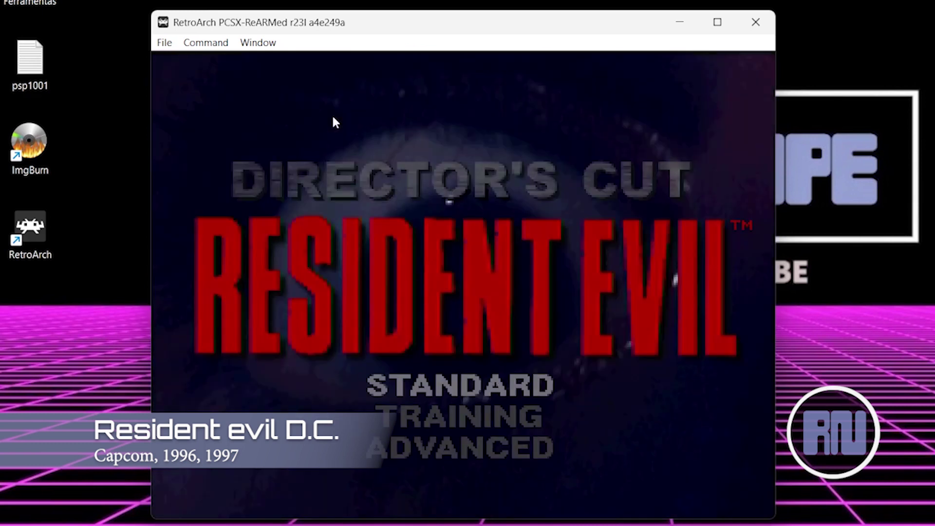
pyautogui.press('Down')
pyautogui.press('Return')
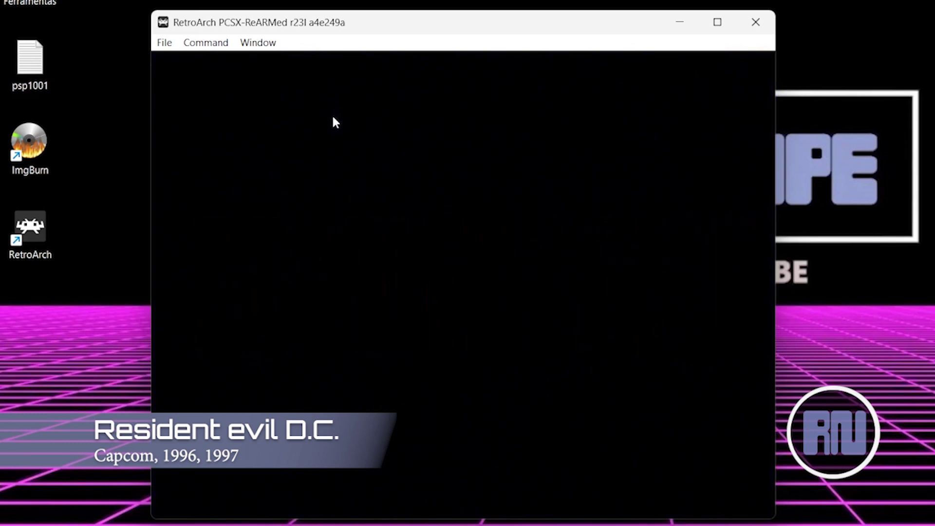
pyautogui.press('Return')
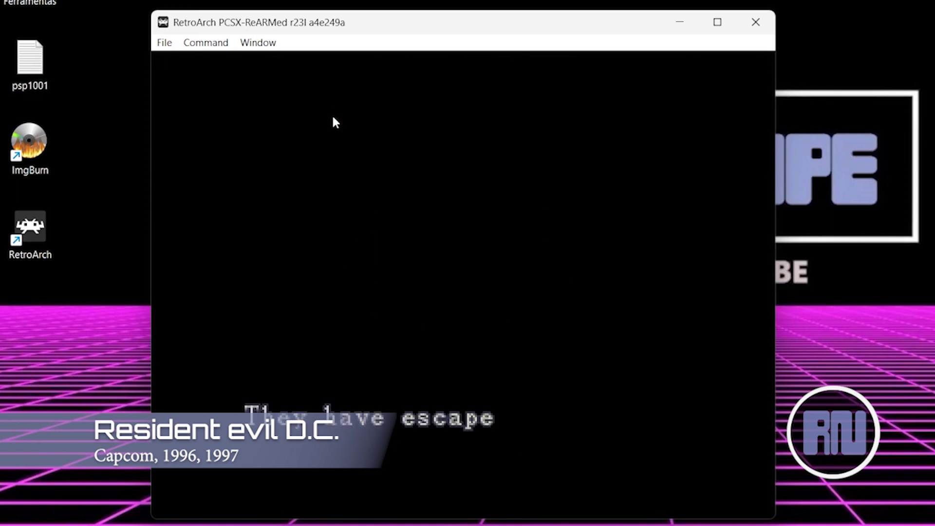
# Fast-forward the intro, resume normal speed, and open the in-game status screen
pyautogui.press('space')
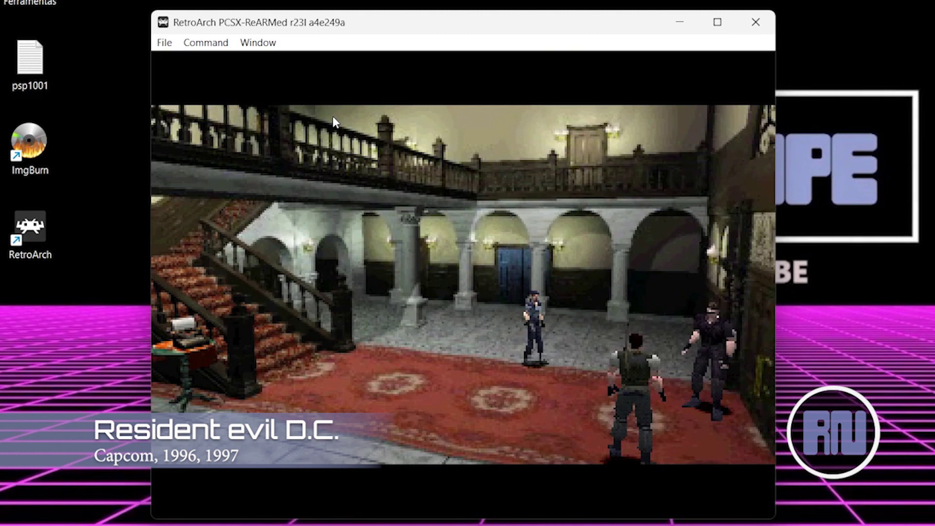
pyautogui.press('space')
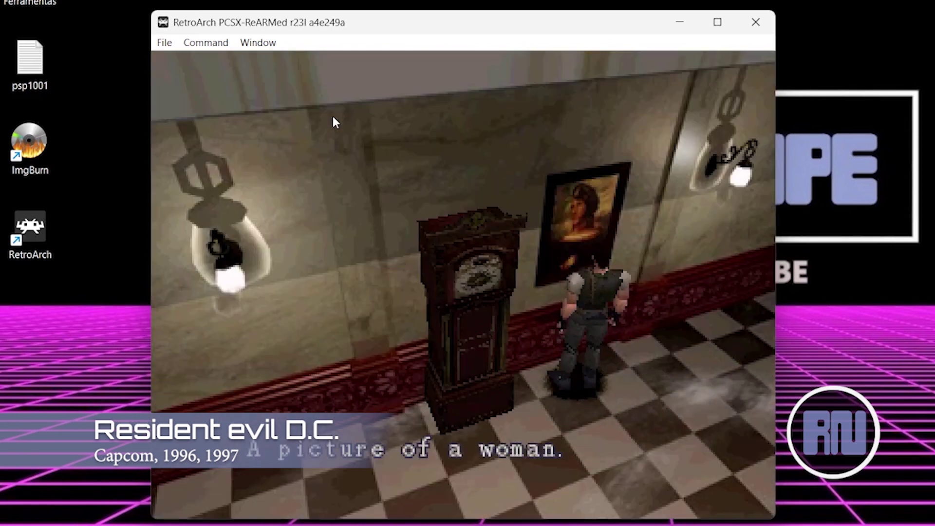
pyautogui.press('Return')
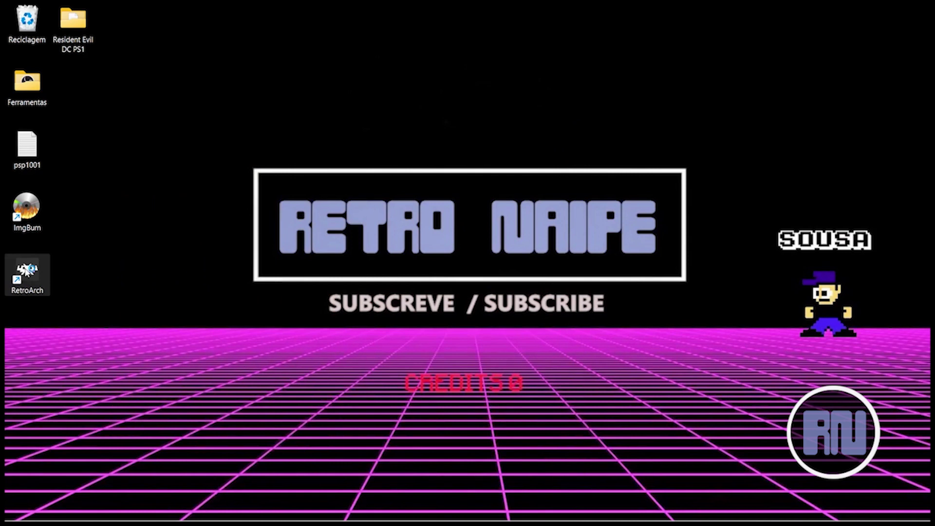
# Relaunch RetroArch and dump the disc in Drive 1: ASUS SBW-06D2X-U D501
pyautogui.doubleClick(28, 273)
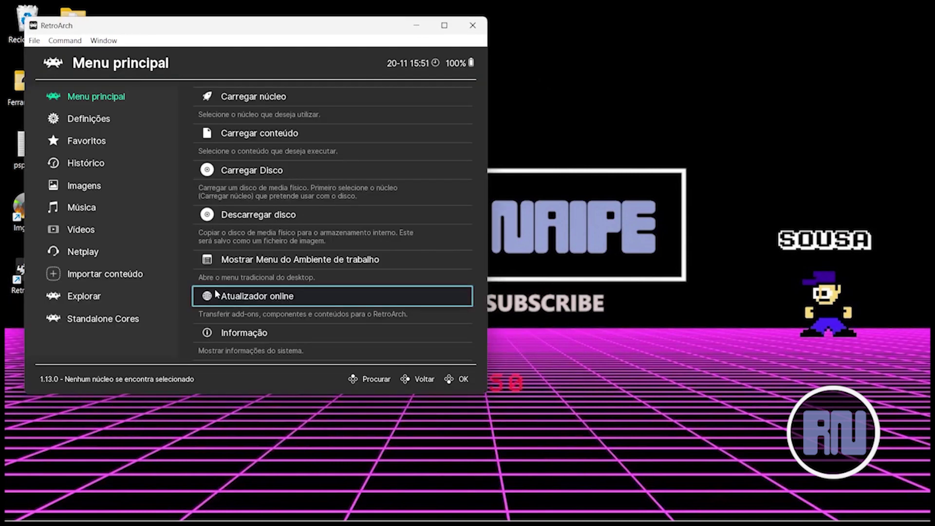
pyautogui.click(256, 222)
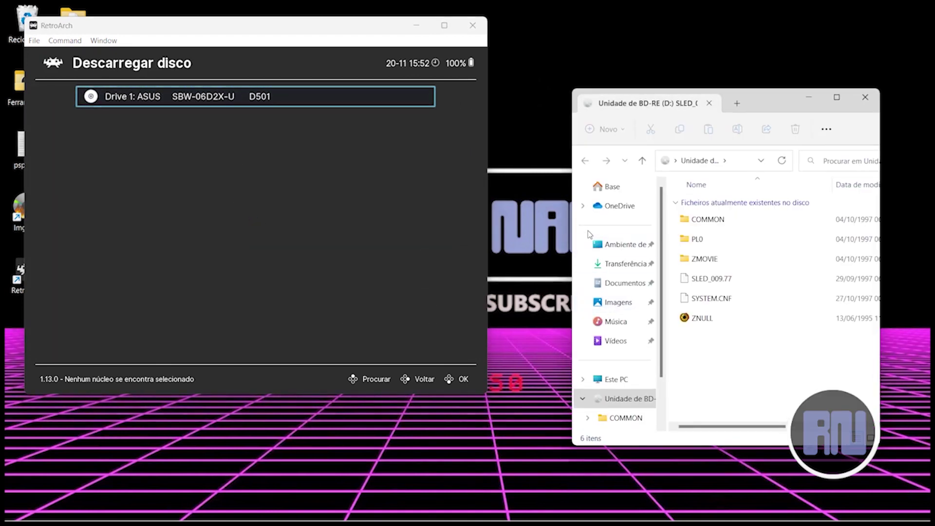
pyautogui.click(322, 97)
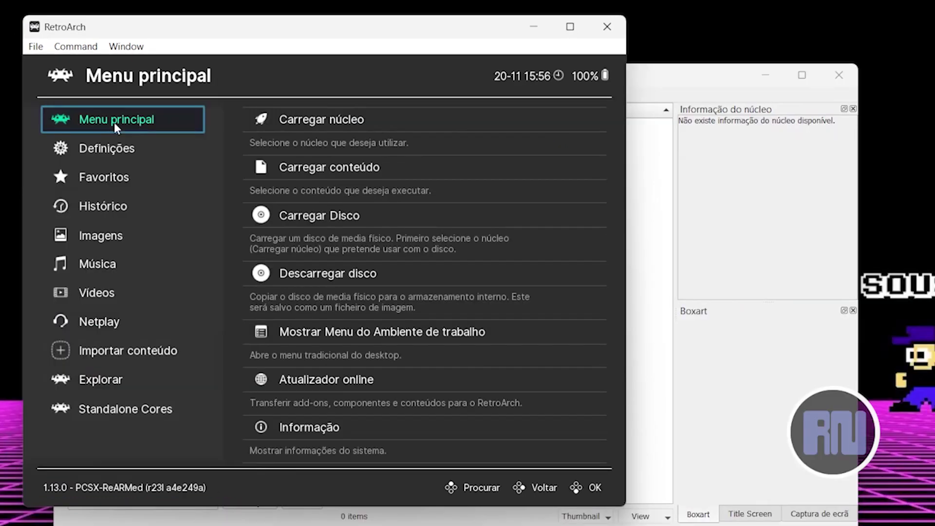
pyautogui.click(361, 176)
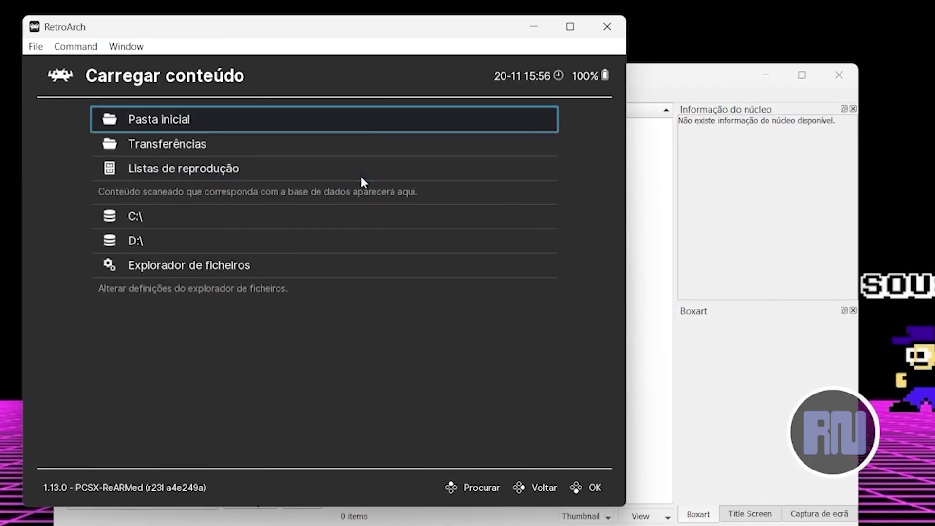
pyautogui.click(253, 143)
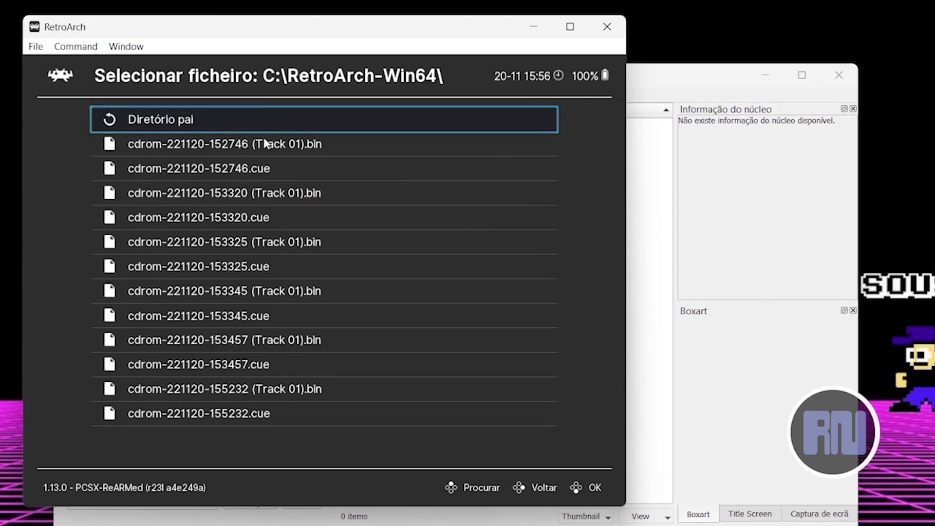
pyautogui.click(368, 397)
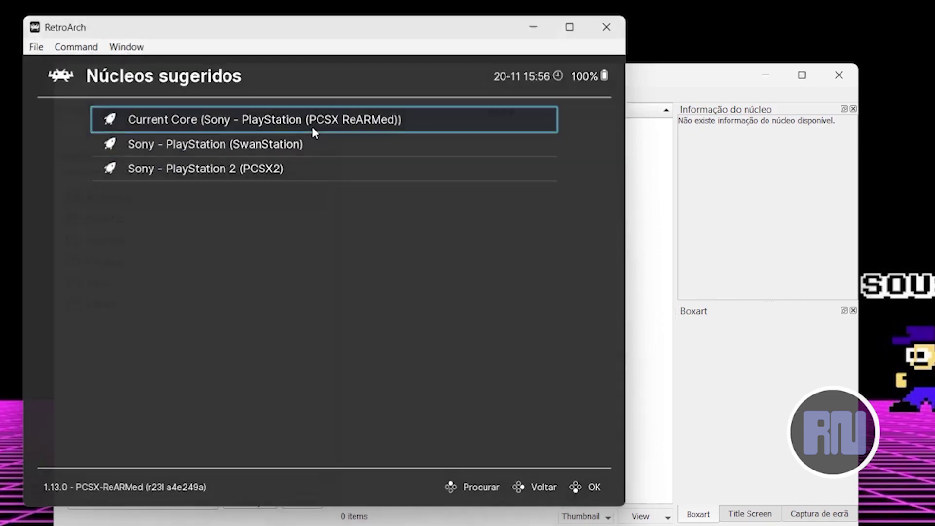
pyautogui.click(312, 126)
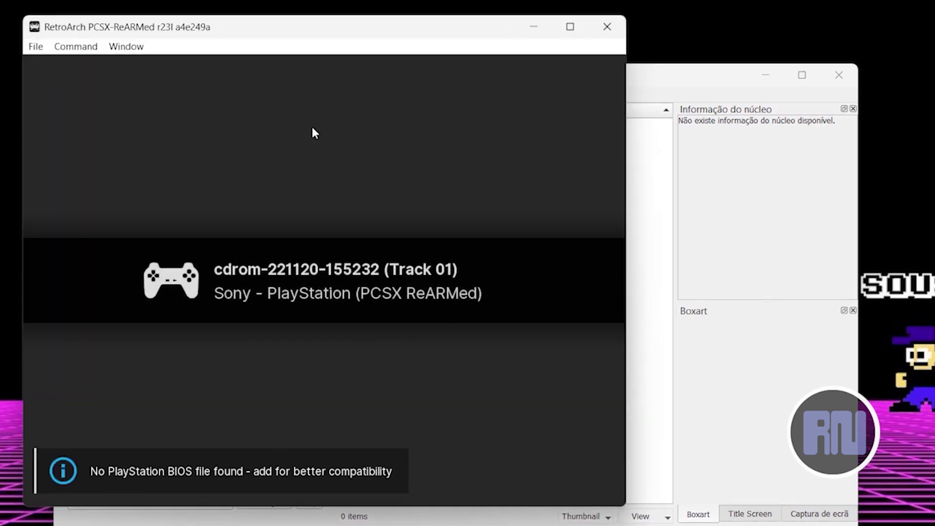